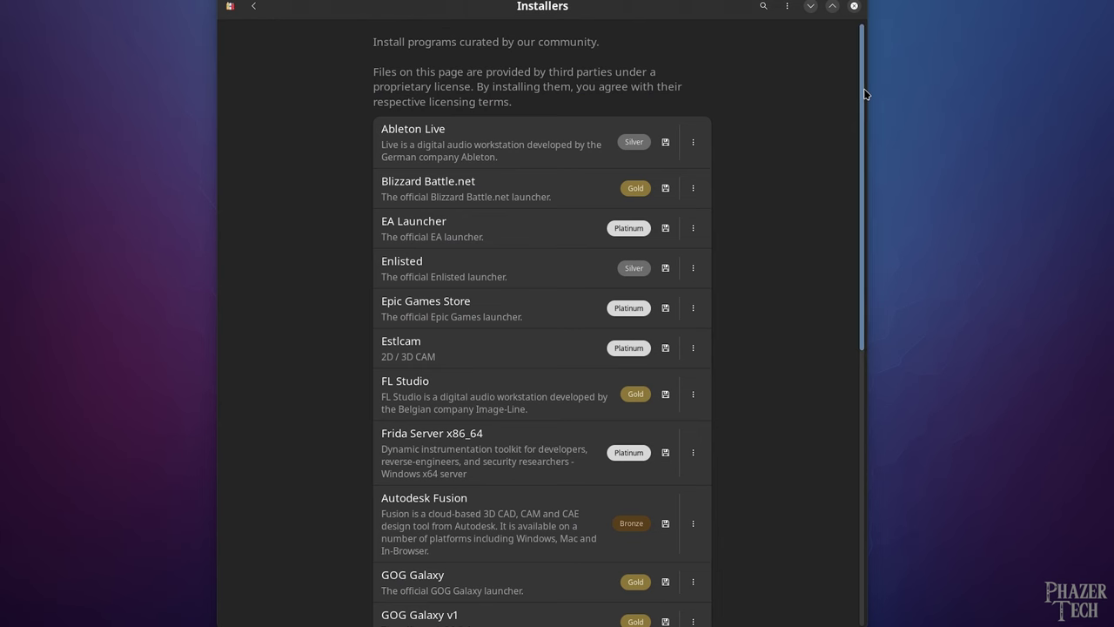
# Look through the community-curated program list on the Installers page, from Ableton Live down to Star Citizen.
pyautogui.scroll(-2, 864, 92)
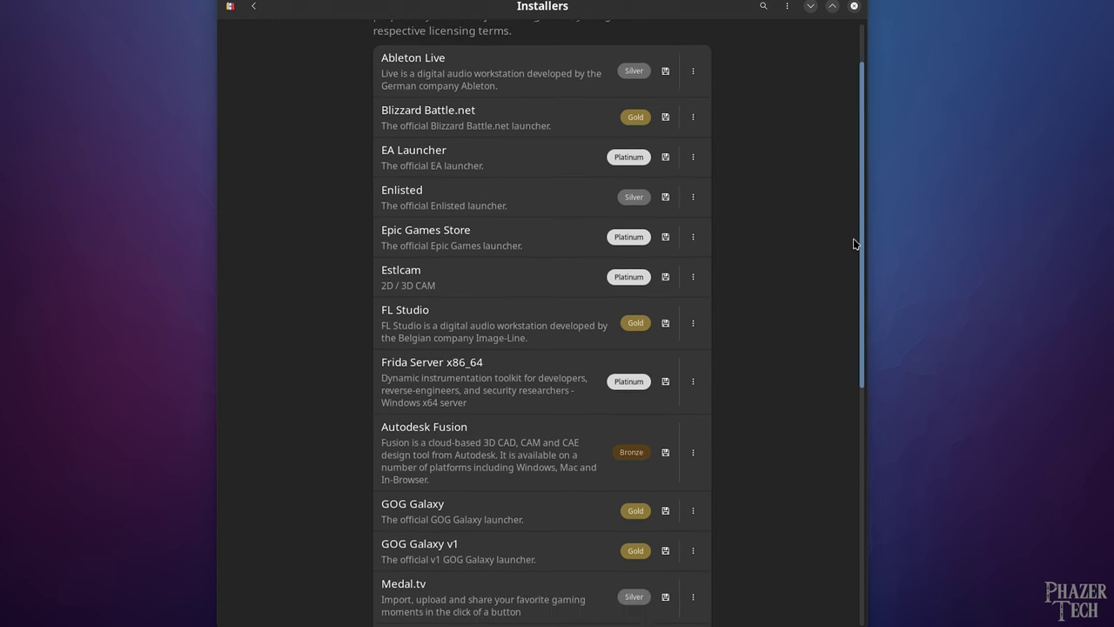
pyautogui.scroll(-2, 854, 243)
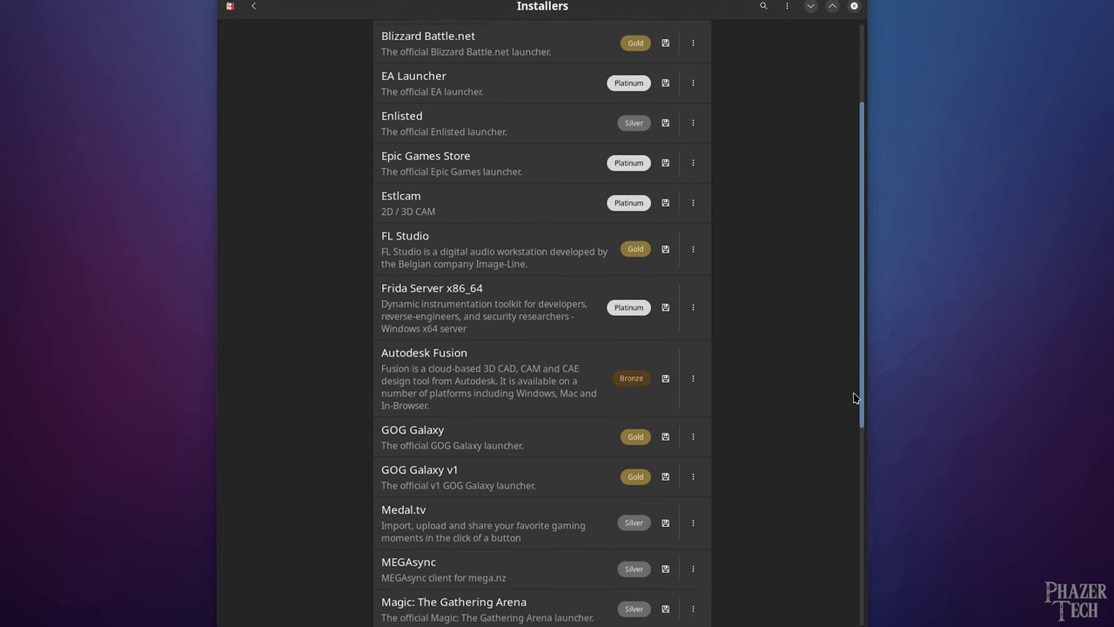
pyautogui.scroll(-1, 854, 398)
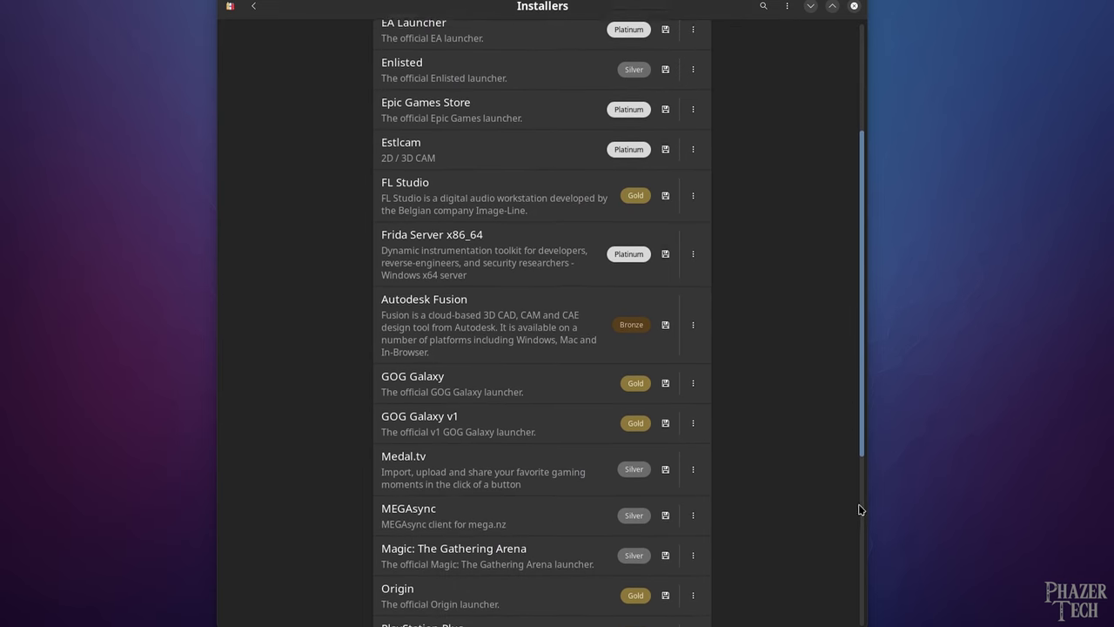
pyautogui.scroll(-5, 859, 509)
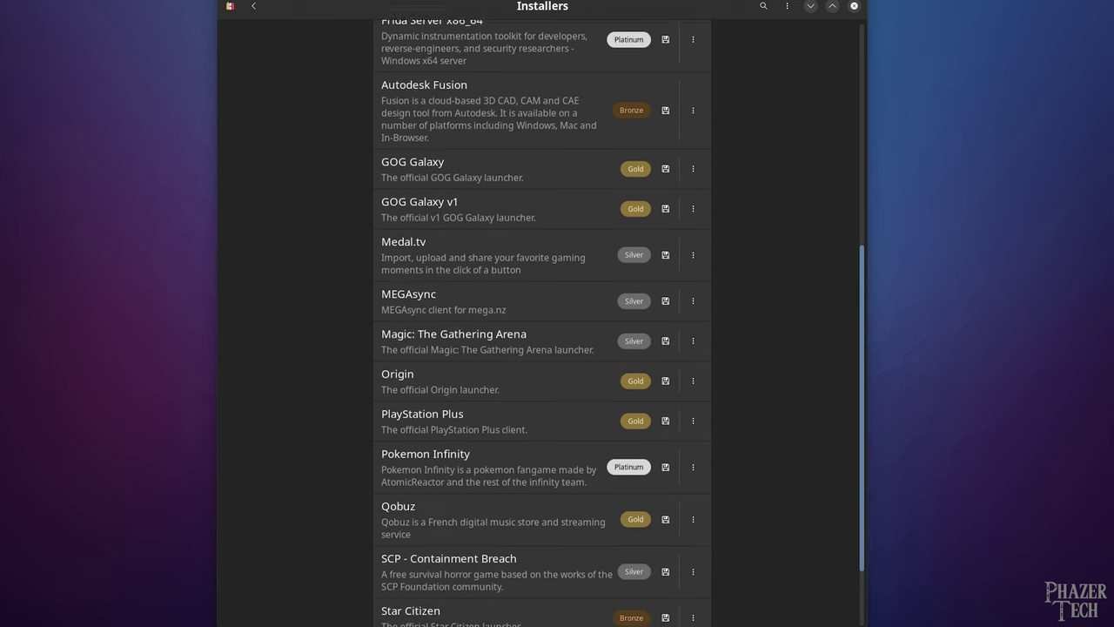
pyautogui.scroll(-2, 859, 509)
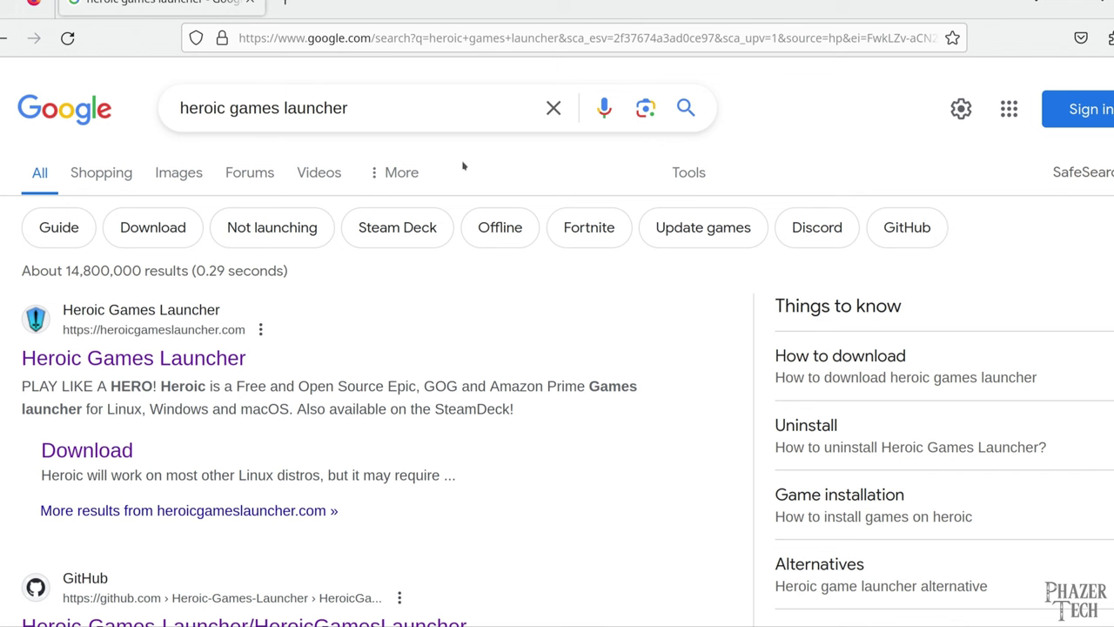
# Open the Heroic Games Launcher GitHub repository from the search results and go to its README's Debian, Ubuntu and Derivatives section.
pyautogui.scroll(-3, 460, 166)
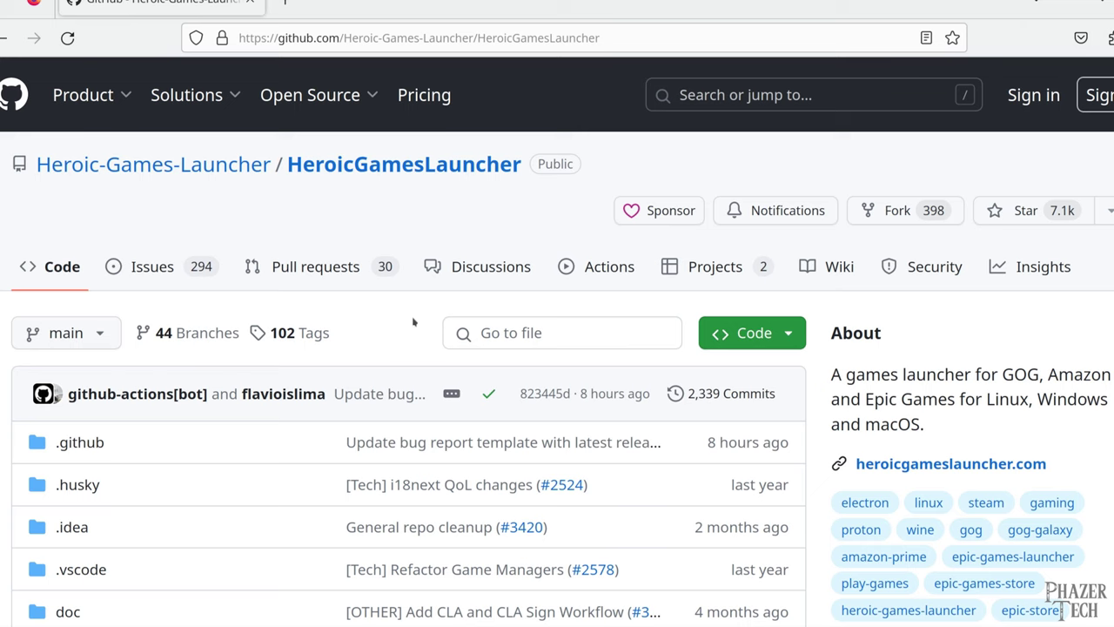
pyautogui.scroll(-3, 412, 315)
pyautogui.scroll(-18, 412, 316)
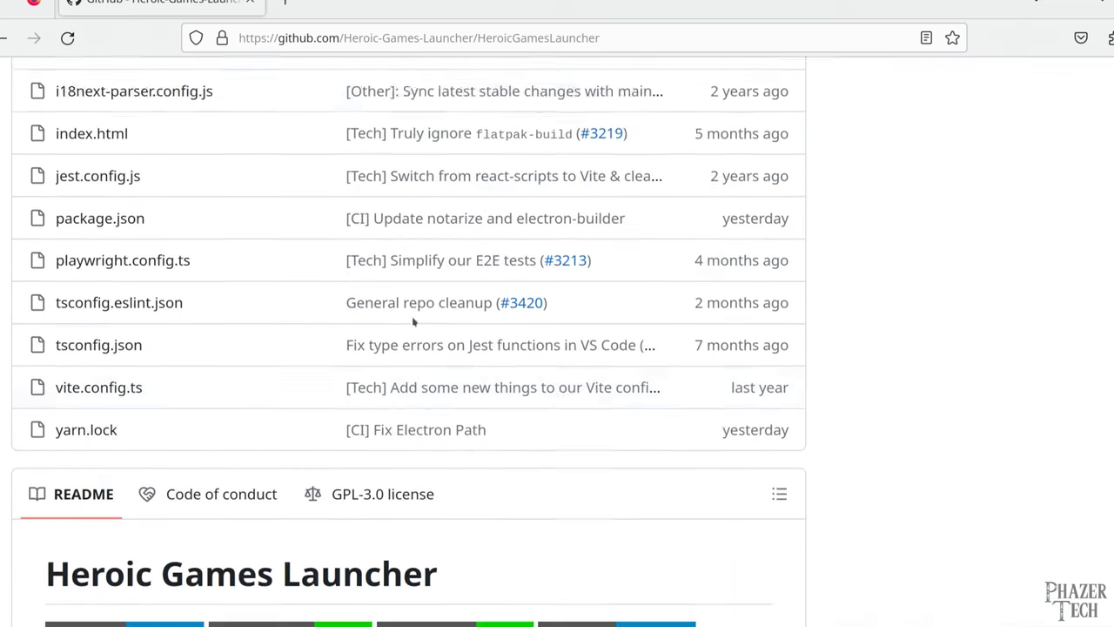
pyautogui.scroll(-4, 414, 320)
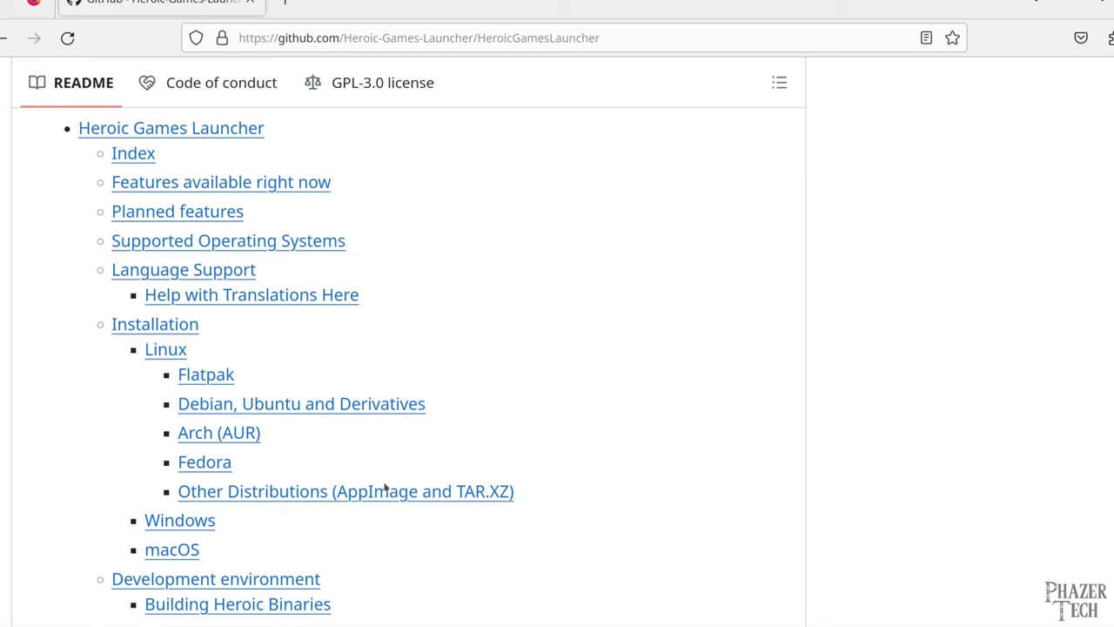
pyautogui.click(365, 404)
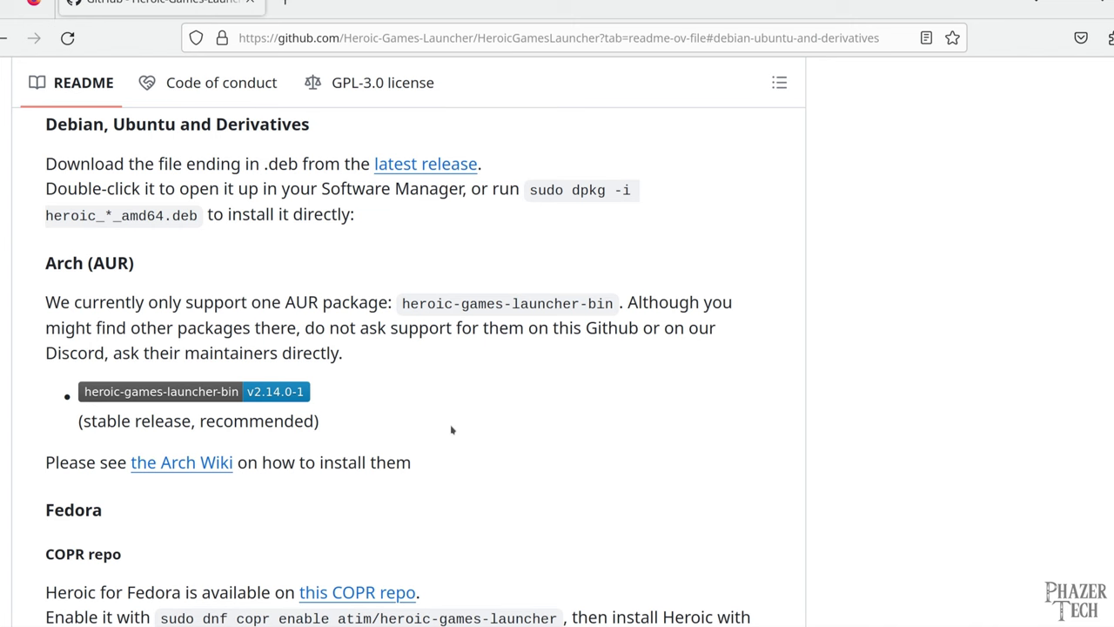
# Open the latest release in a new browser tab and download heroic_2.14.0_amd64.deb from its assets.
pyautogui.rightClick(453, 166)
pyautogui.click(487, 181)
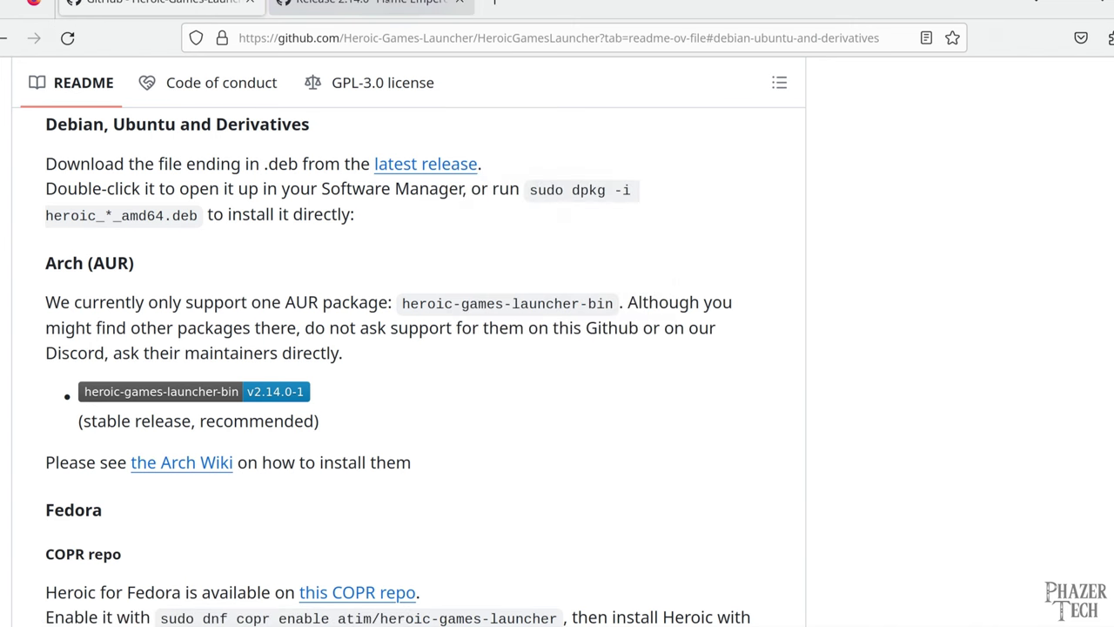
pyautogui.hotkey('ctrl', 'Tab')
pyautogui.scroll(-20, 806, 365)
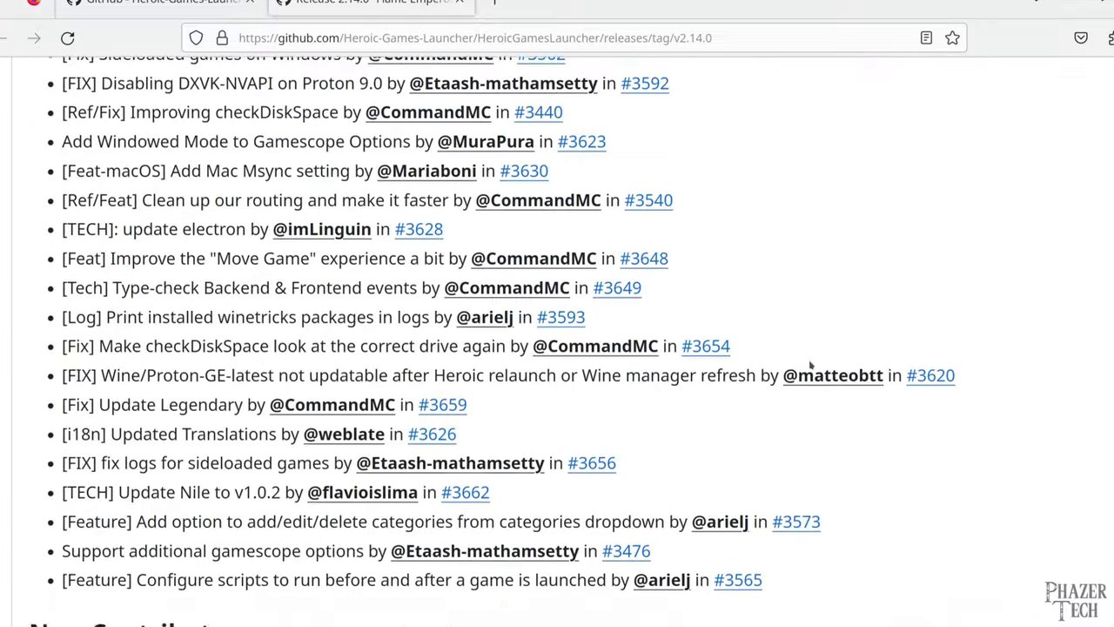
pyautogui.scroll(-10, 806, 365)
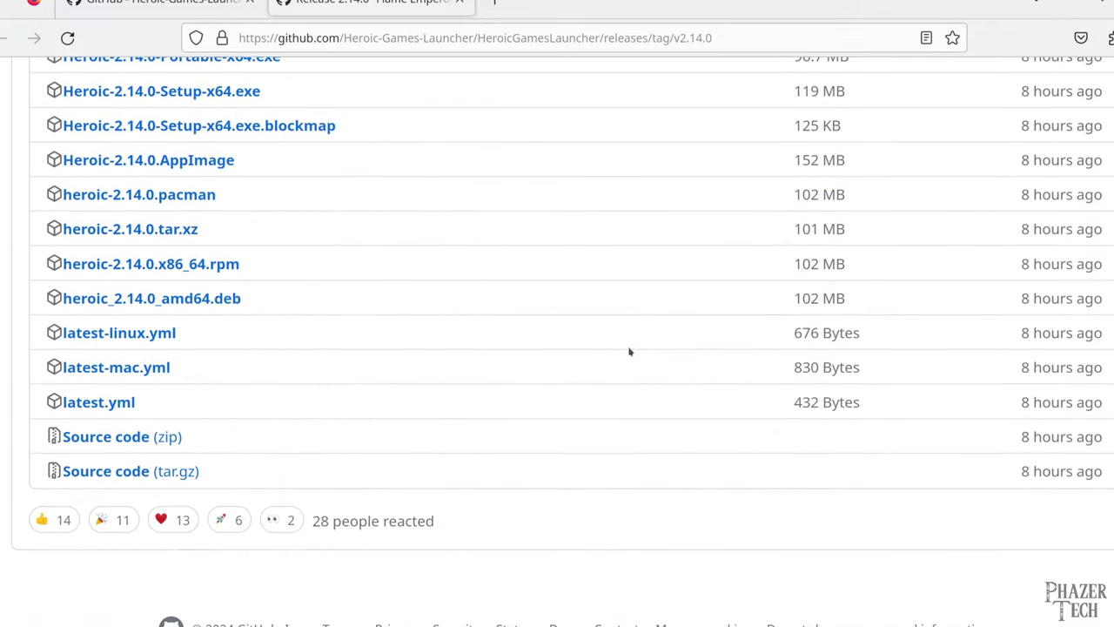
pyautogui.click(228, 299)
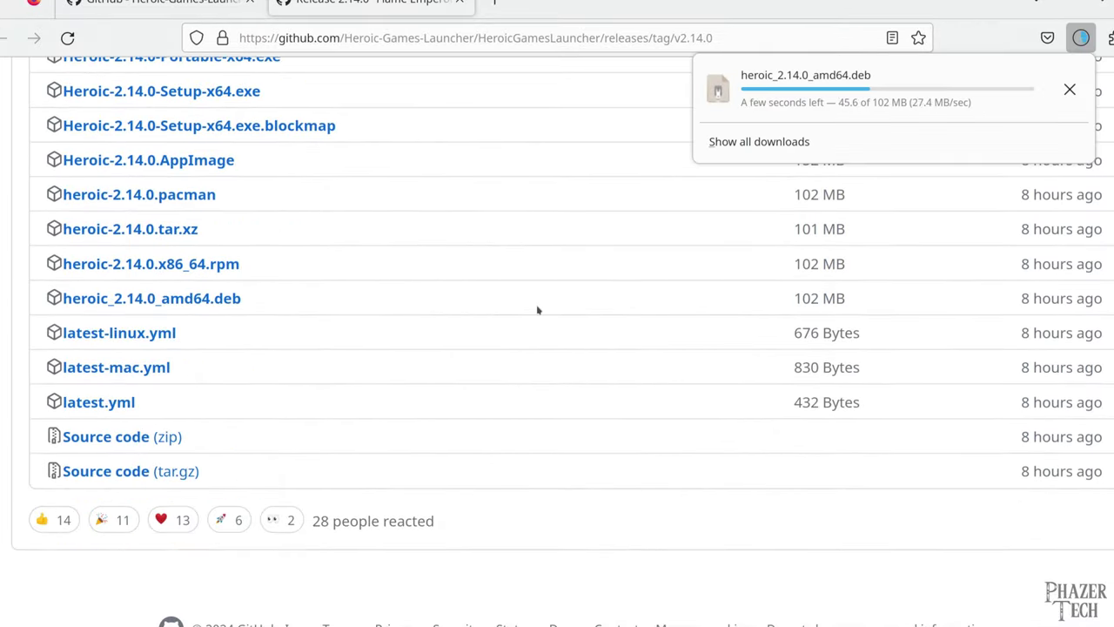
# Open the downloaded heroic_2.14.0_amd64.deb from the Downloads folder with Discover and start installing it.
pyautogui.click(470, 169)
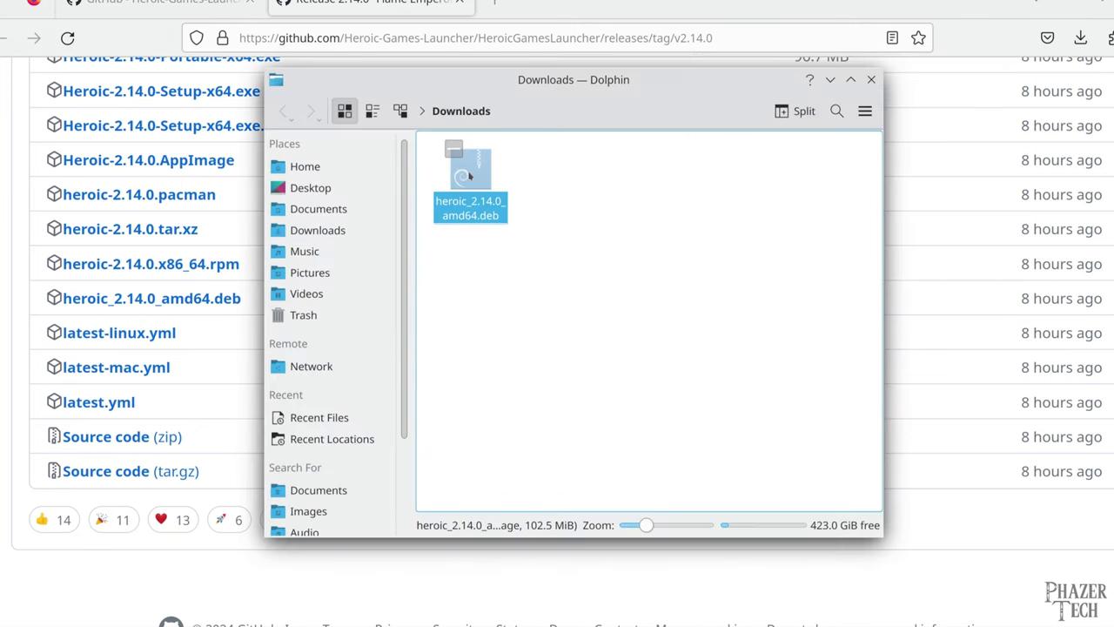
pyautogui.press('Return')
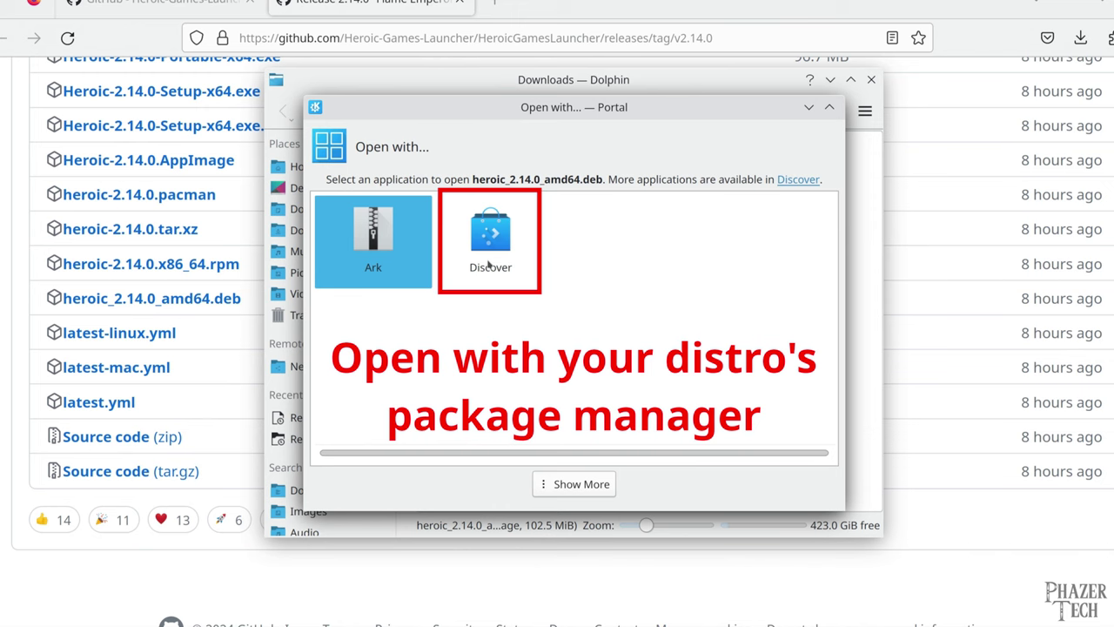
pyautogui.click(489, 266)
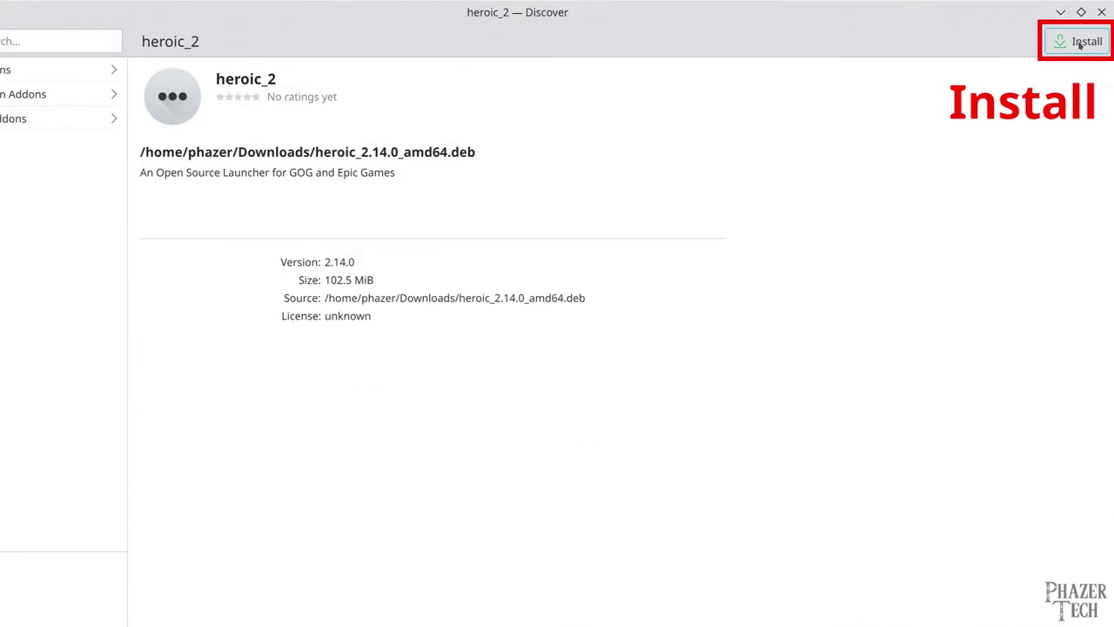
pyautogui.click(1079, 42)
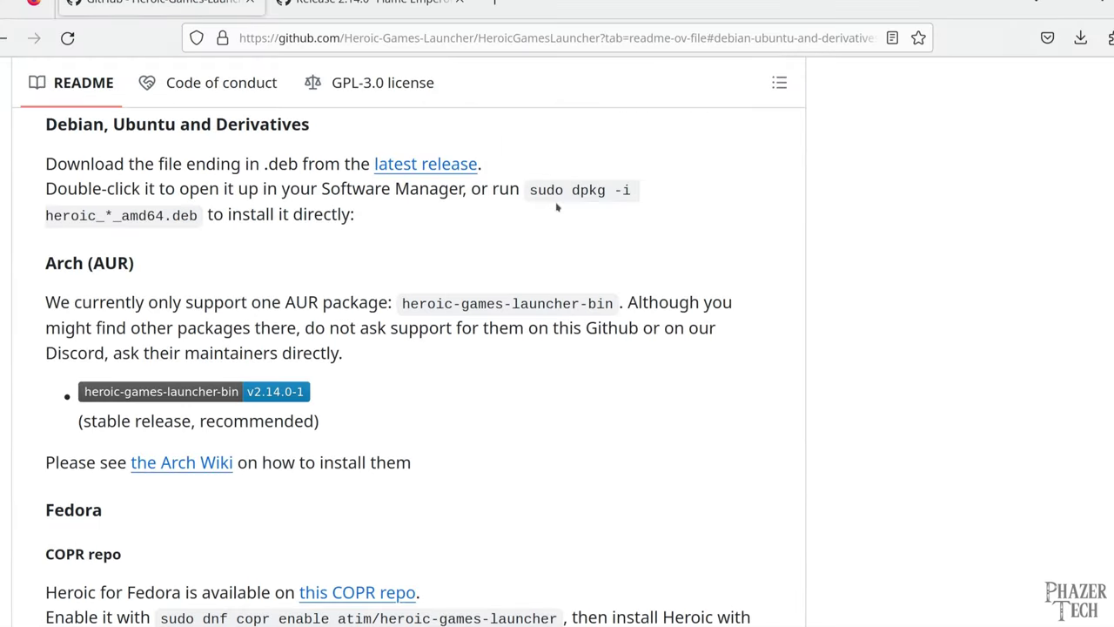
# Copy the command sudo dpkg -i heroic_*_amd64.deb from the README and paste it into the Konsole terminal in Downloads.
pyautogui.moveTo(529, 189); pyautogui.dragTo(198, 215)
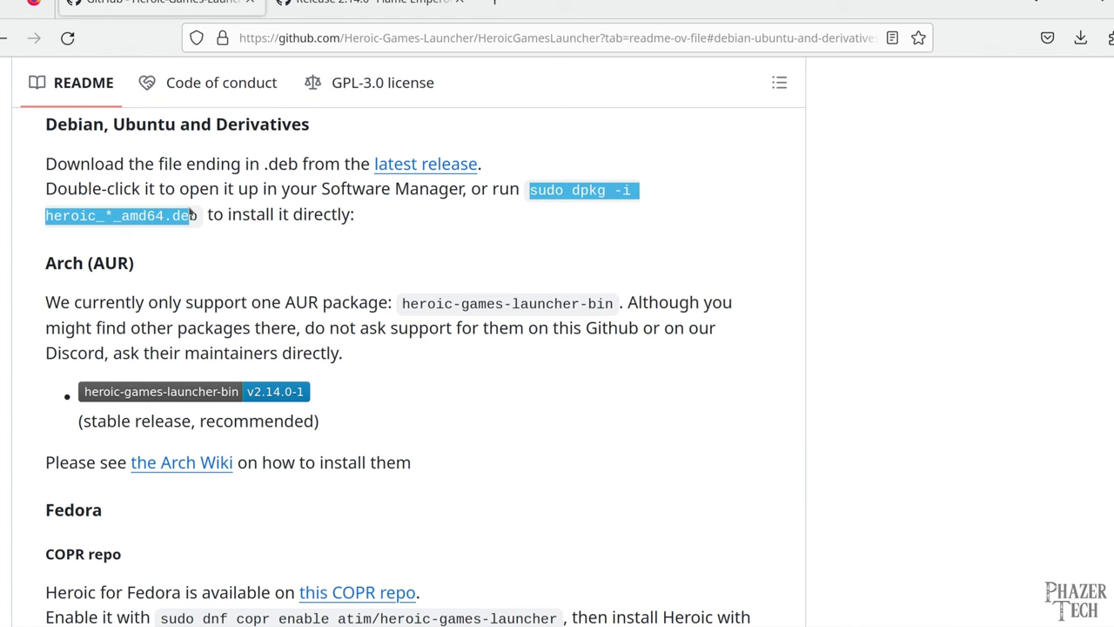
pyautogui.rightClick(195, 214)
pyautogui.click(228, 225)
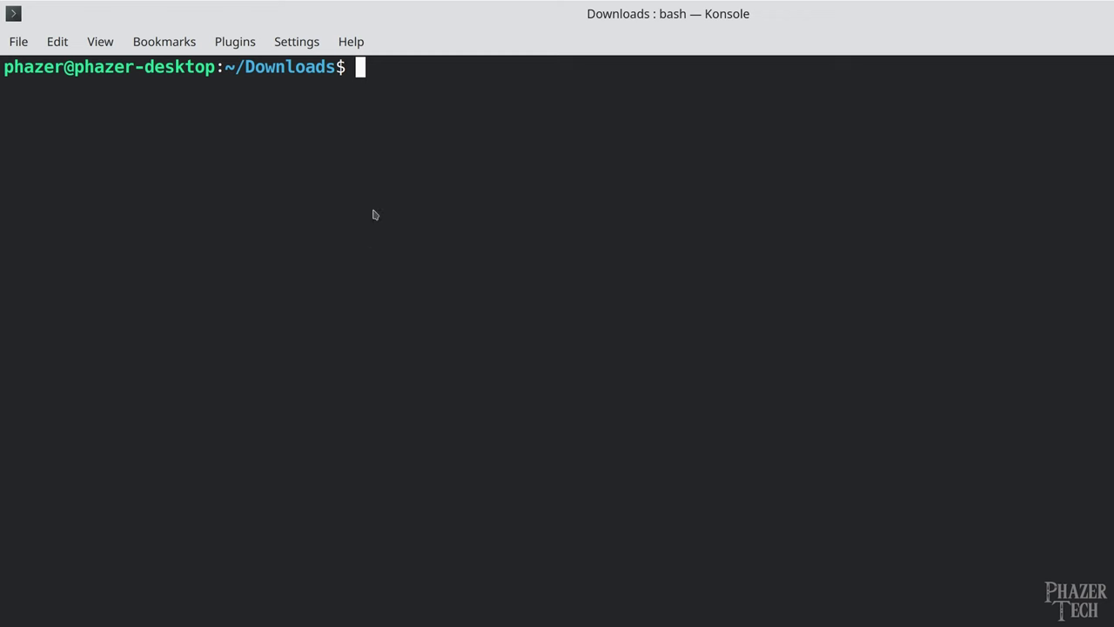
pyautogui.rightClick(373, 212)
pyautogui.click(393, 223)
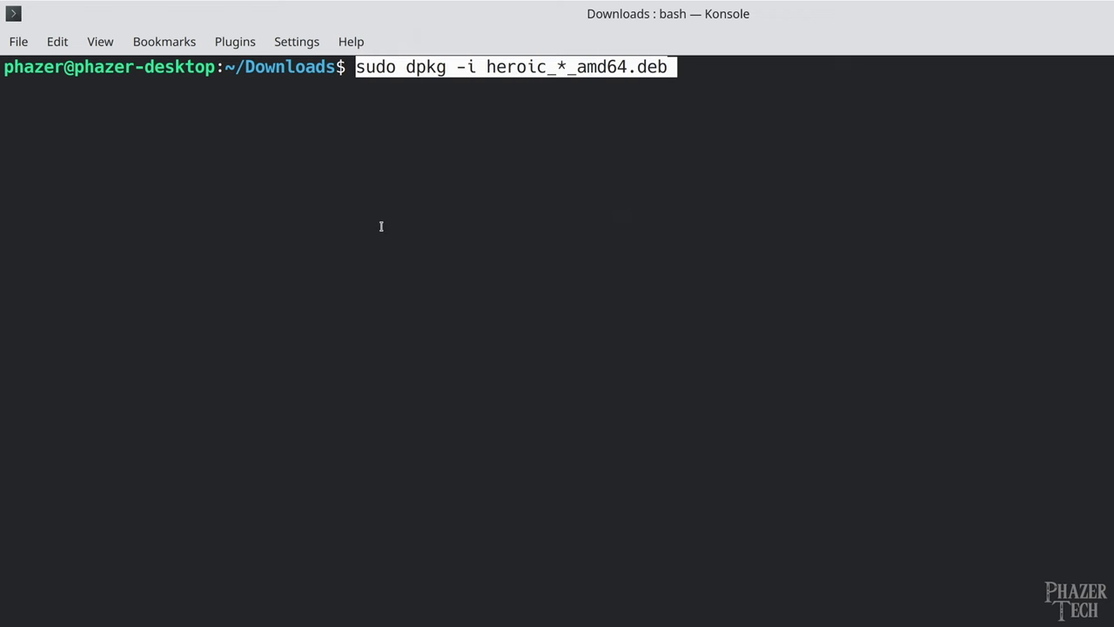
pyautogui.press('End')
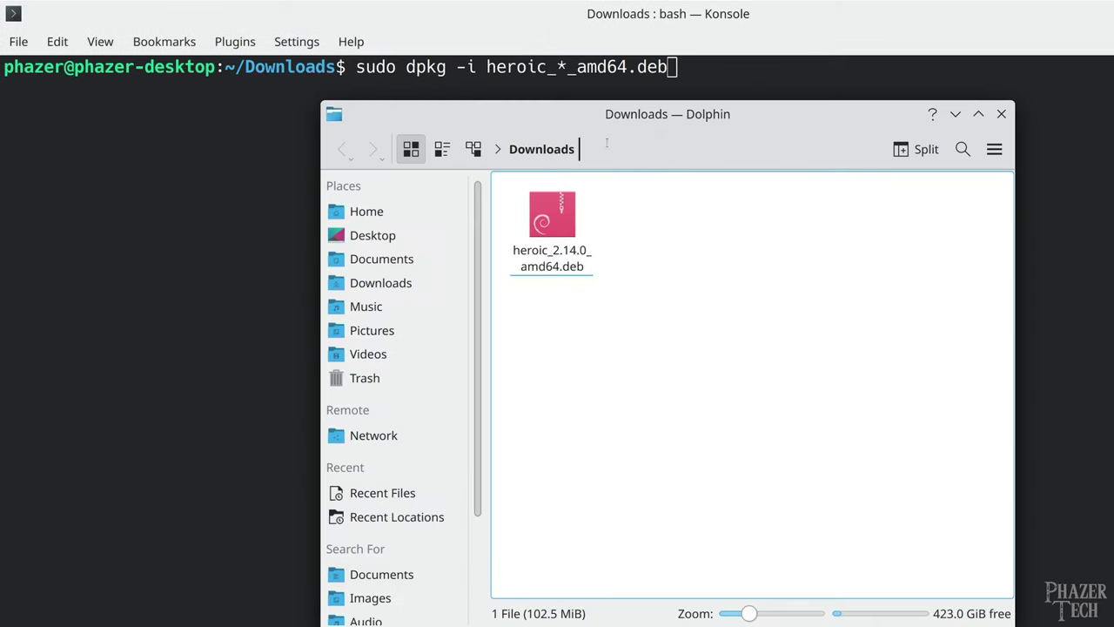
# Copy the file name of the heroic_2.14.0_amd64.deb package in the Downloads folder and return to the terminal.
pyautogui.rightClick(566, 248)
pyautogui.click(631, 408)
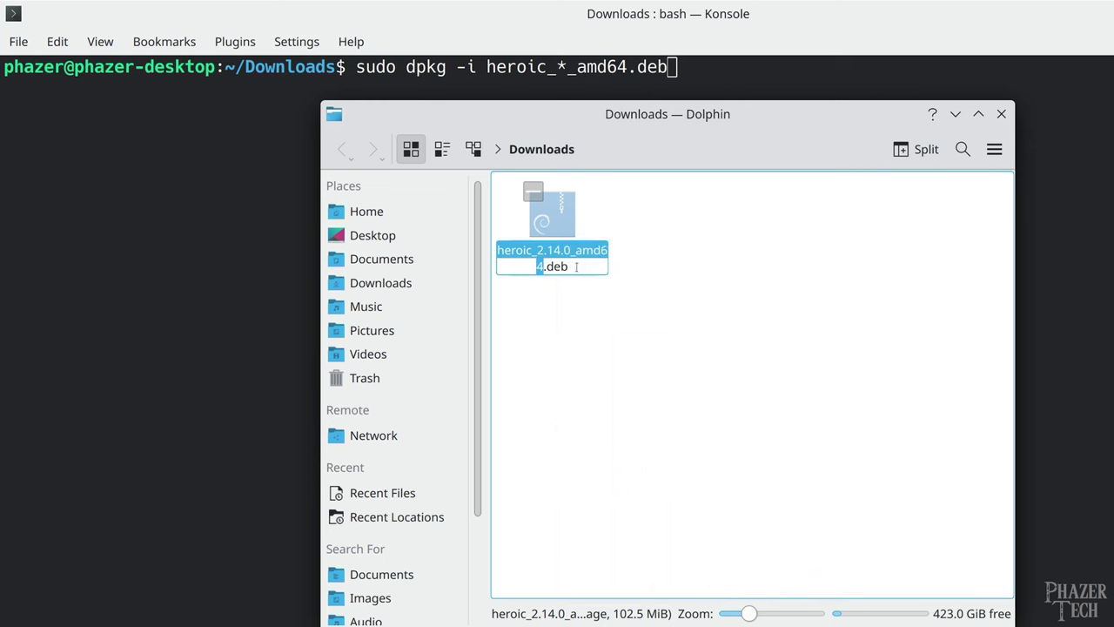
pyautogui.click(718, 80)
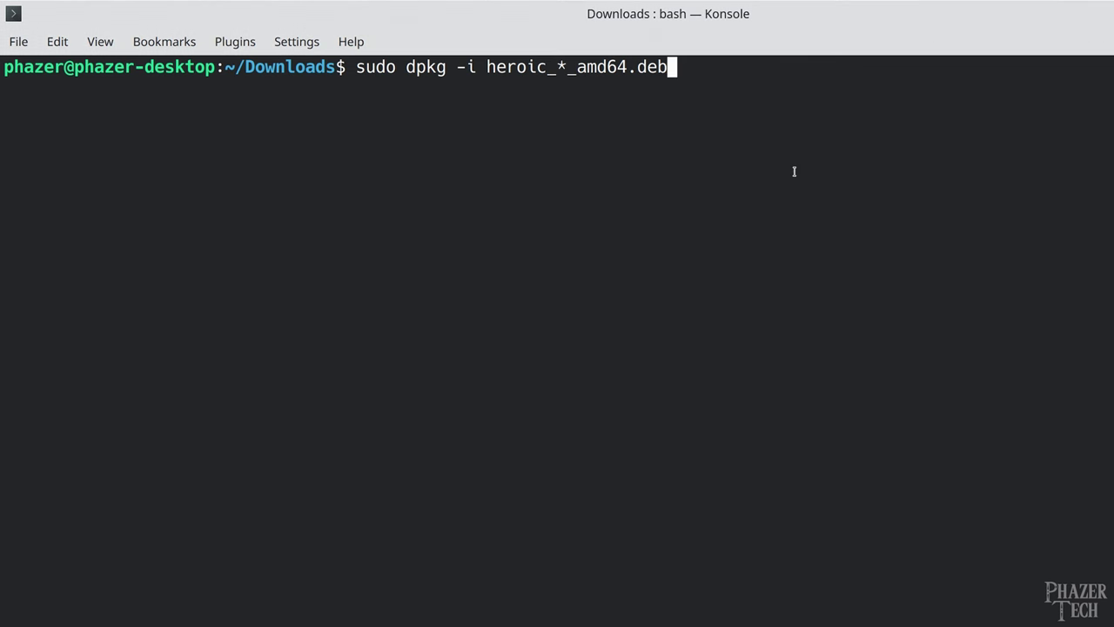
# Replace the wildcard file name in the terminal command with heroic_2.14.0_amd64.deb and run sudo dpkg -i on it.
pyautogui.press('BackSpace')
pyautogui.press('BackSpace')
pyautogui.press('BackSpace')
pyautogui.press('BackSpace')
pyautogui.press('BackSpace')
pyautogui.press('BackSpace')
pyautogui.press('BackSpace')
pyautogui.press('BackSpace')
pyautogui.press('BackSpace')
pyautogui.press('BackSpace')
pyautogui.press('BackSpace')
pyautogui.press('BackSpace')
pyautogui.press('BackSpace')
pyautogui.press('BackSpace')
pyautogui.press('BackSpace')
pyautogui.press('BackSpace')
pyautogui.press('BackSpace')
pyautogui.press('BackSpace')
pyautogui.rightClick(638, 135)
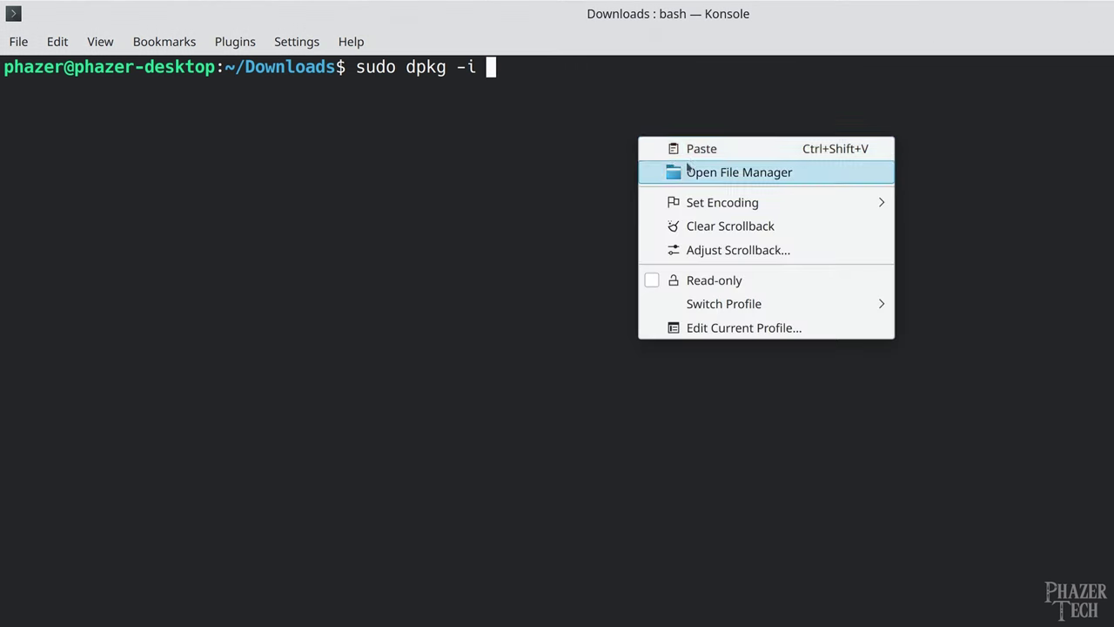
pyautogui.click(660, 146)
pyautogui.press('Return')
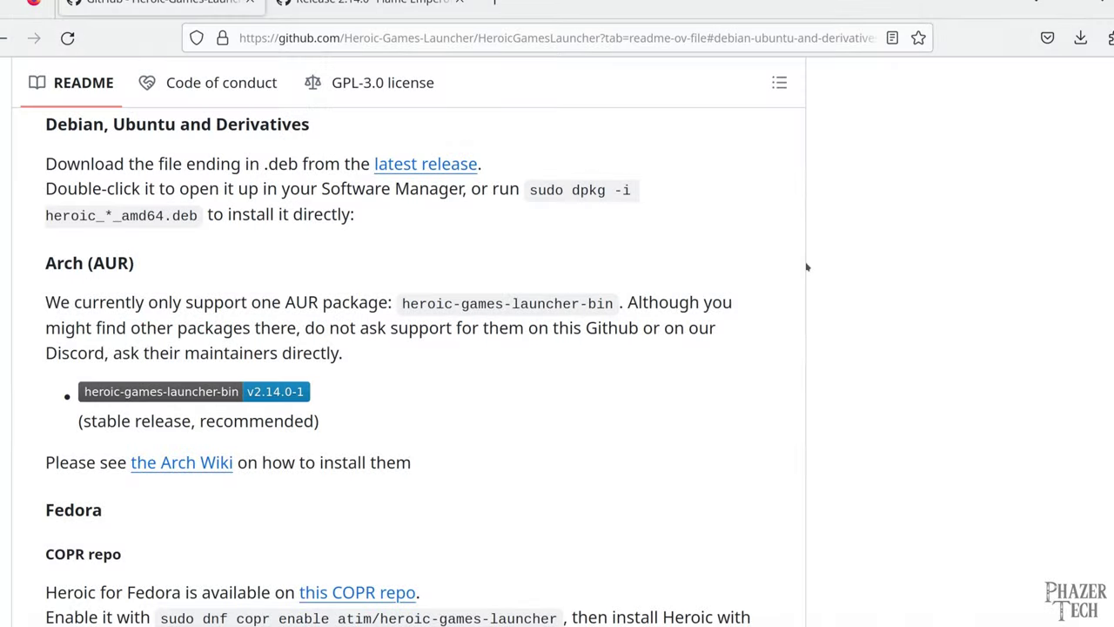
# Examine the README's Fedora installation instructions, highlighting the command that enables the COPR repository.
pyautogui.scroll(-5, 805, 267)
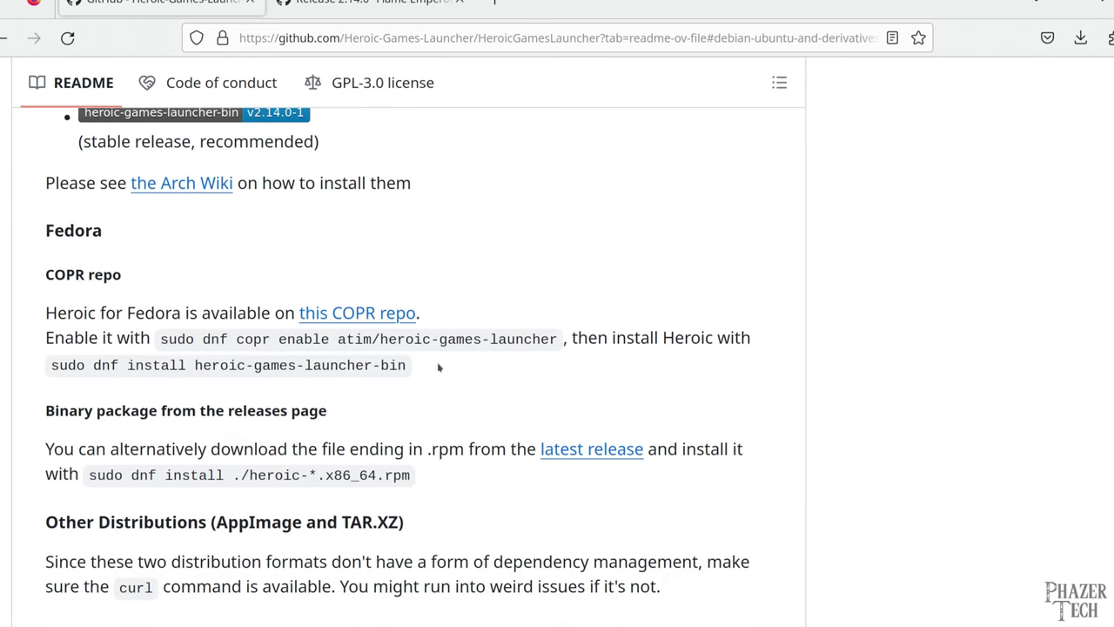
pyautogui.moveTo(158, 339); pyautogui.dragTo(539, 338)
pyautogui.click(446, 367)
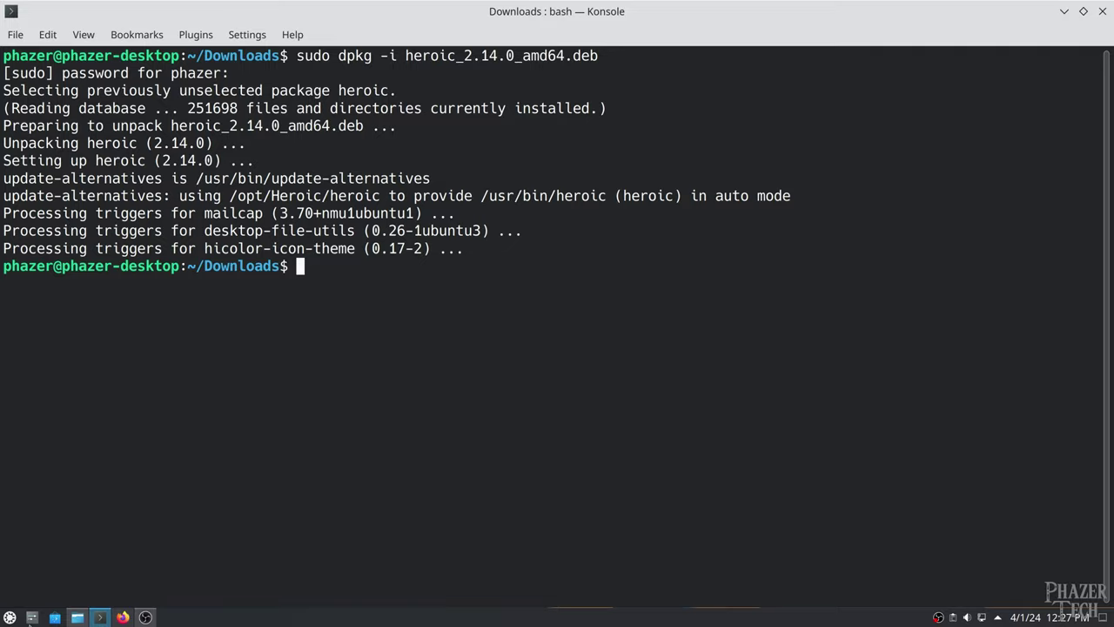
# Find heroic in the application launcher, start Heroic Games Launcher and open its Epic Games login.
pyautogui.click(14, 618)
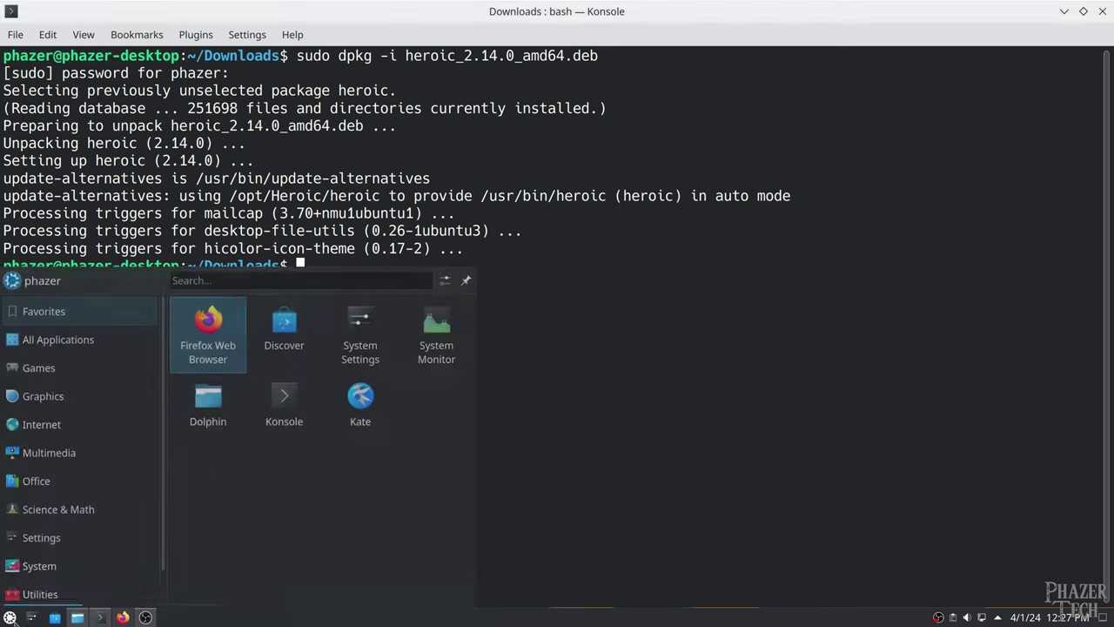
pyautogui.write('heroic')
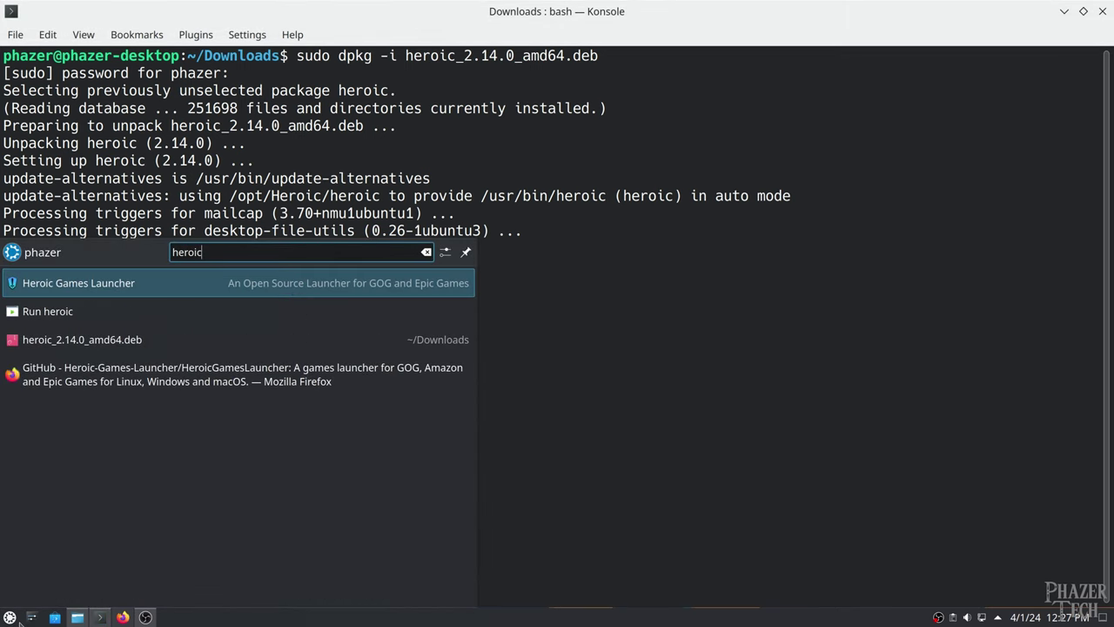
pyautogui.click(343, 282)
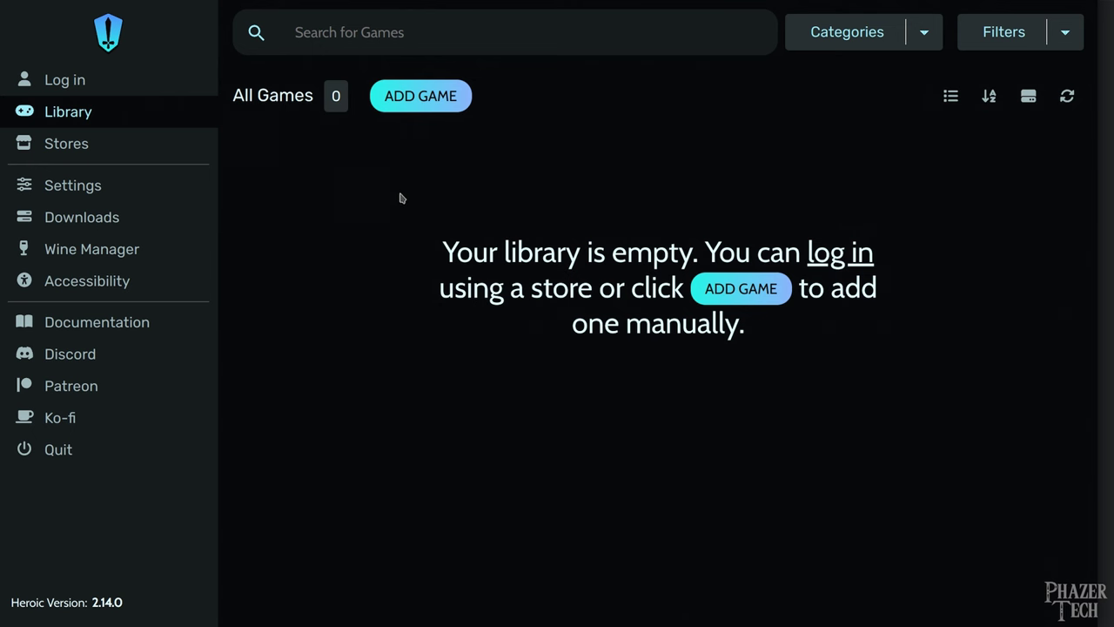
pyautogui.click(103, 88)
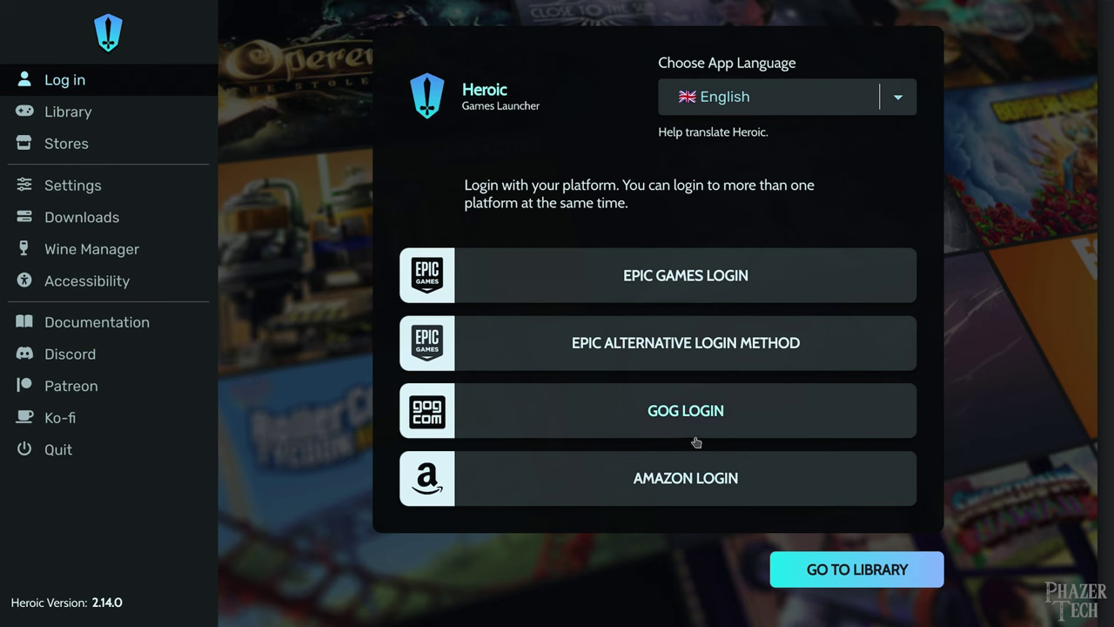
pyautogui.click(749, 277)
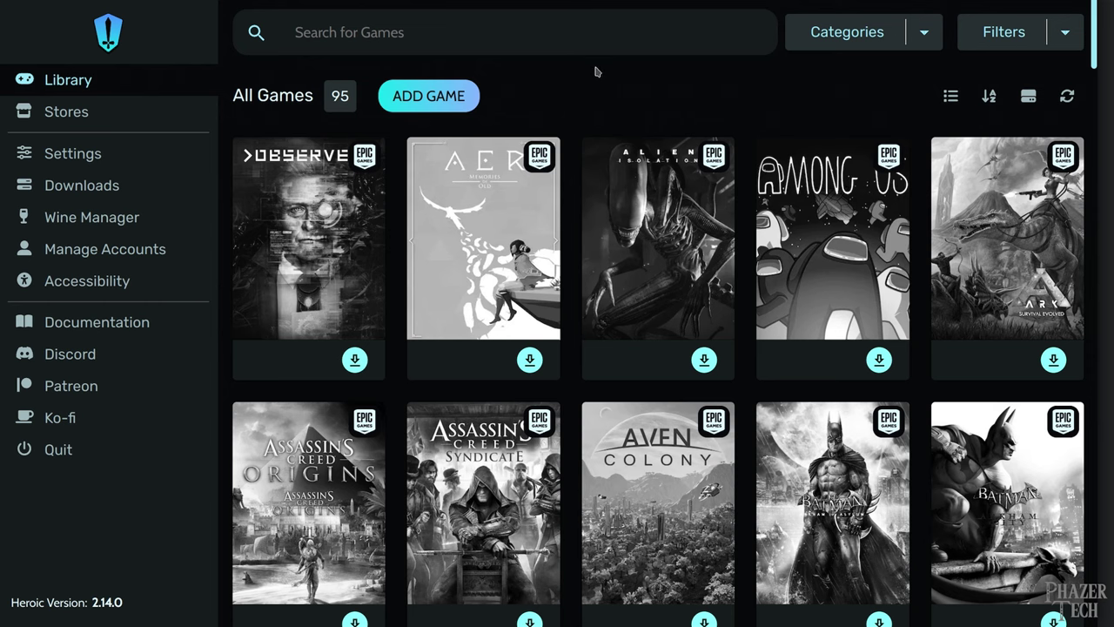
# Browse the Epic games in the Heroic library down to the end of the list and back up to Shadow of the Tomb Raider.
pyautogui.scroll(-3, 613, 113)
pyautogui.scroll(-3, 836, 348)
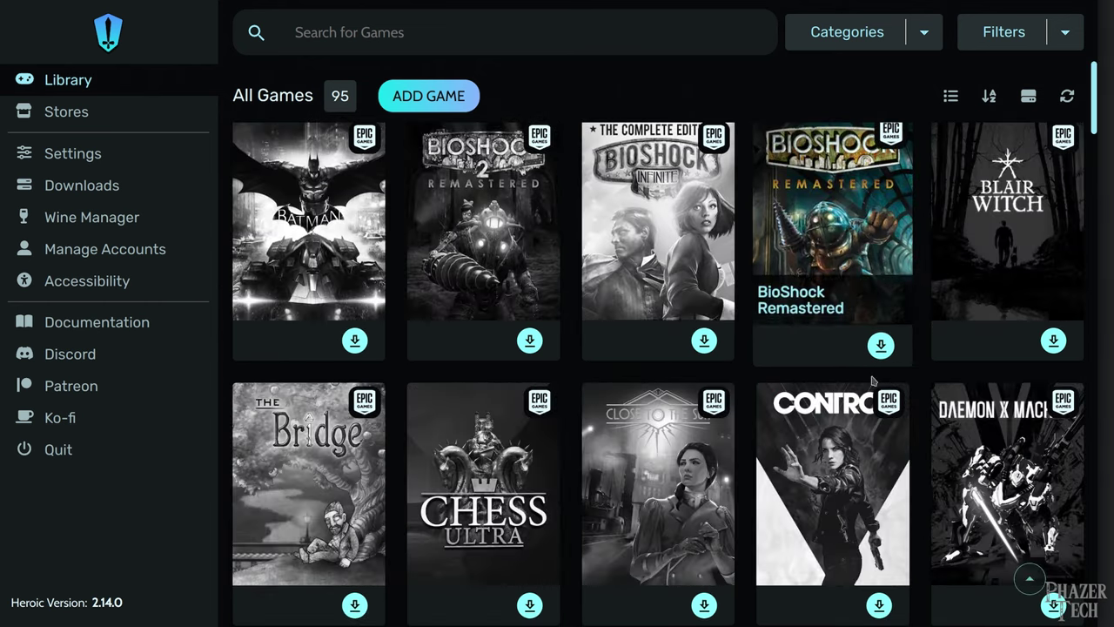
pyautogui.scroll(-10, 872, 454)
pyautogui.scroll(-20, 871, 453)
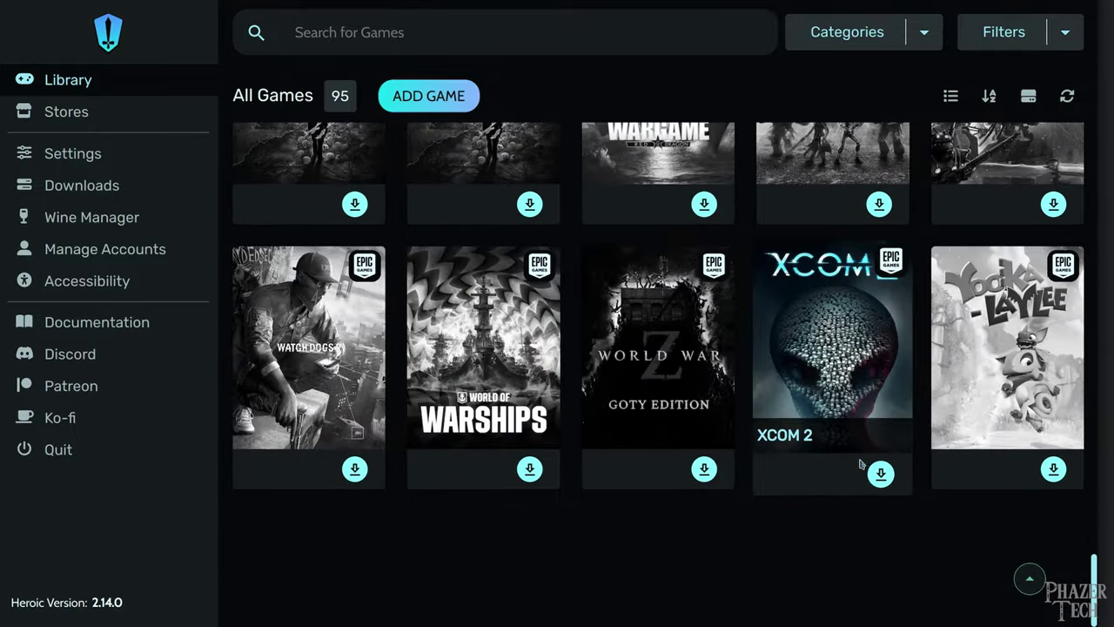
pyautogui.scroll(10, 743, 531)
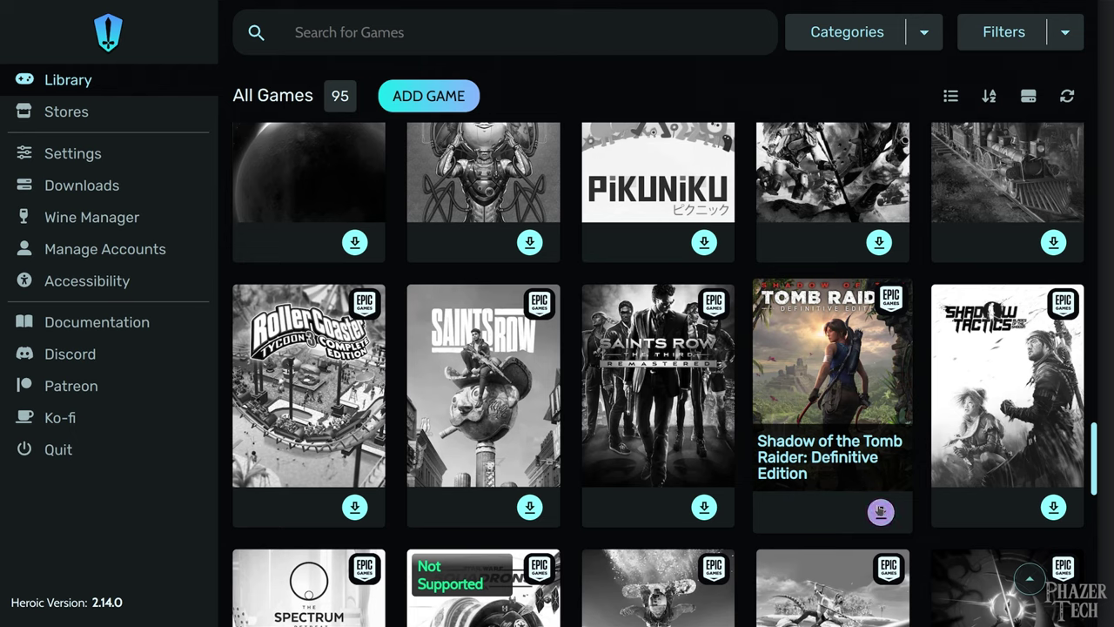
# Install Shadow of the Tomb Raider: Definitive Edition to the default path and download Wine-GE-Latest in the Wine Manager.
pyautogui.click(880, 511)
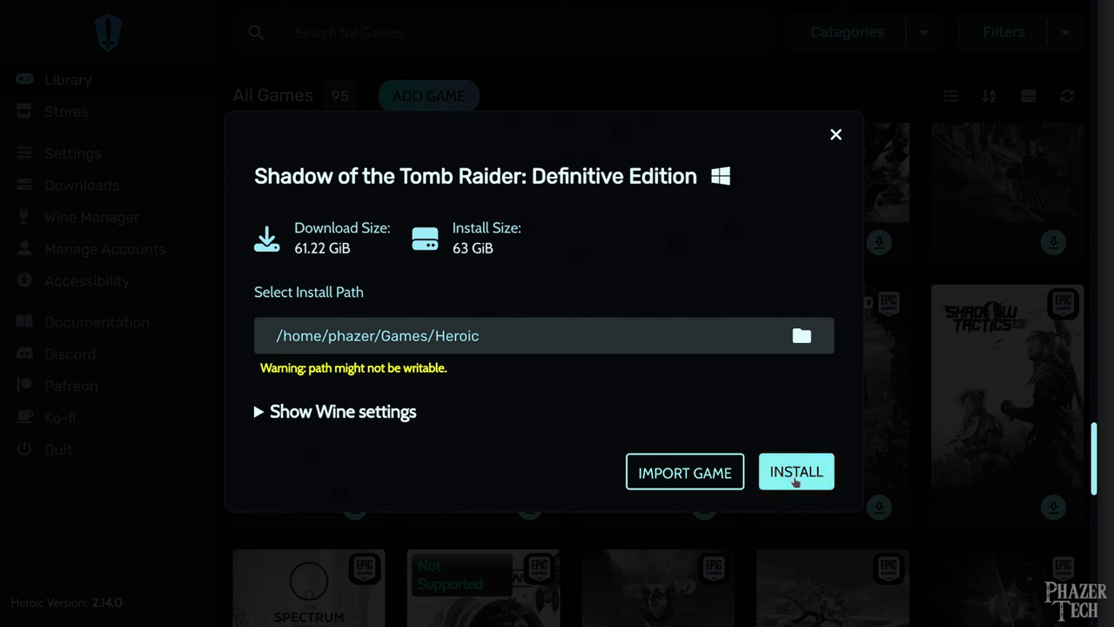
pyautogui.click(795, 479)
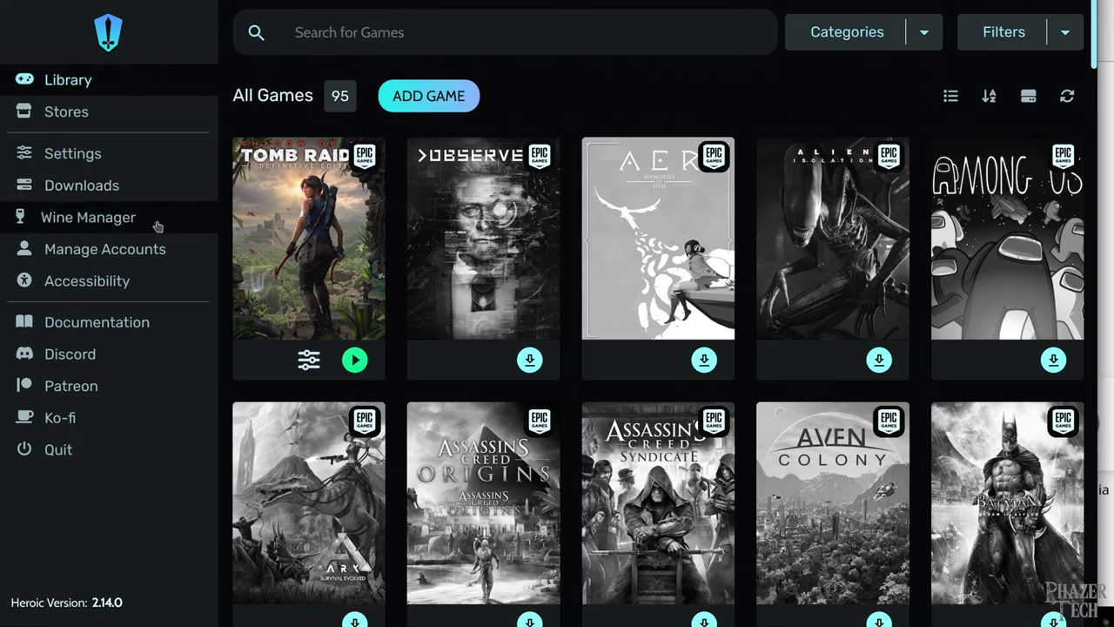
pyautogui.click(157, 226)
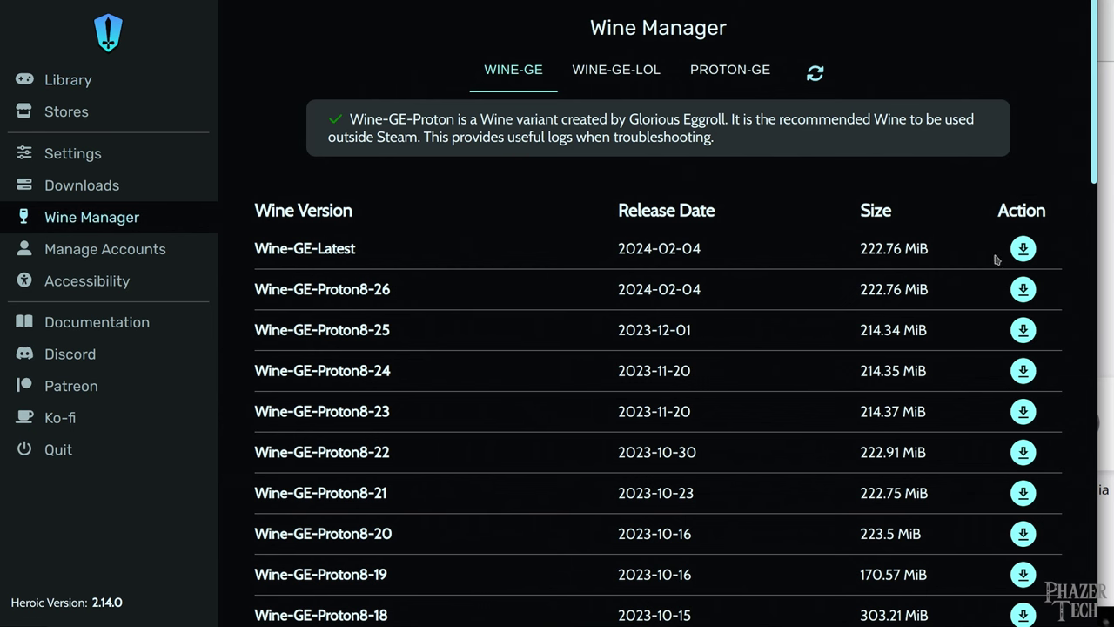
pyautogui.click(1023, 248)
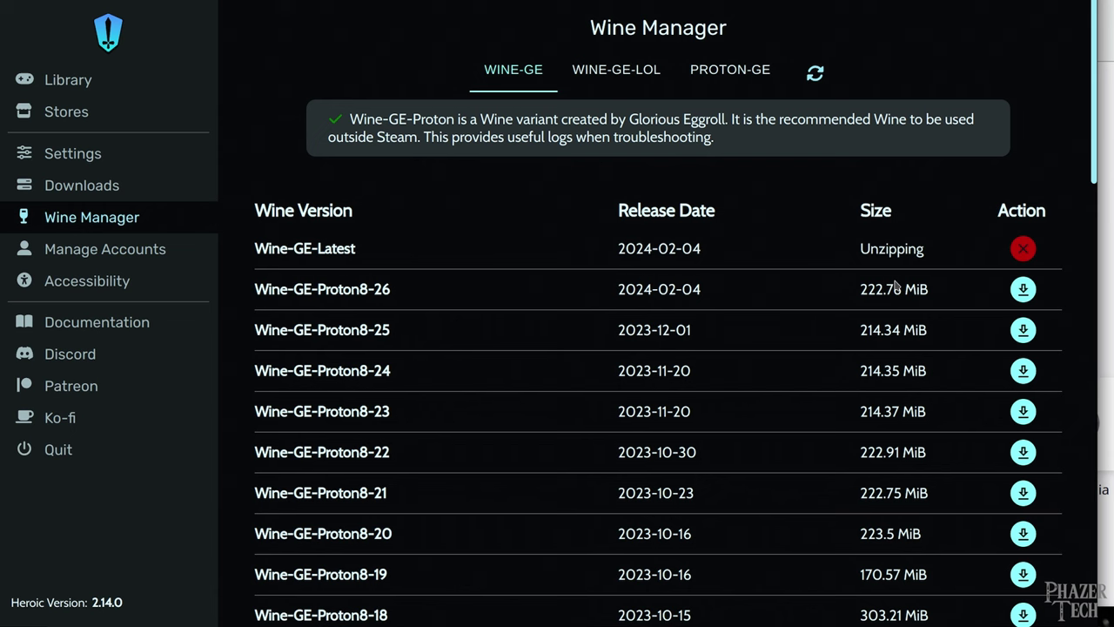
# Launch Shadow of the Tomb Raider from the library with Wine-GE-latest, continuing past the display adapter warning.
pyautogui.click(119, 75)
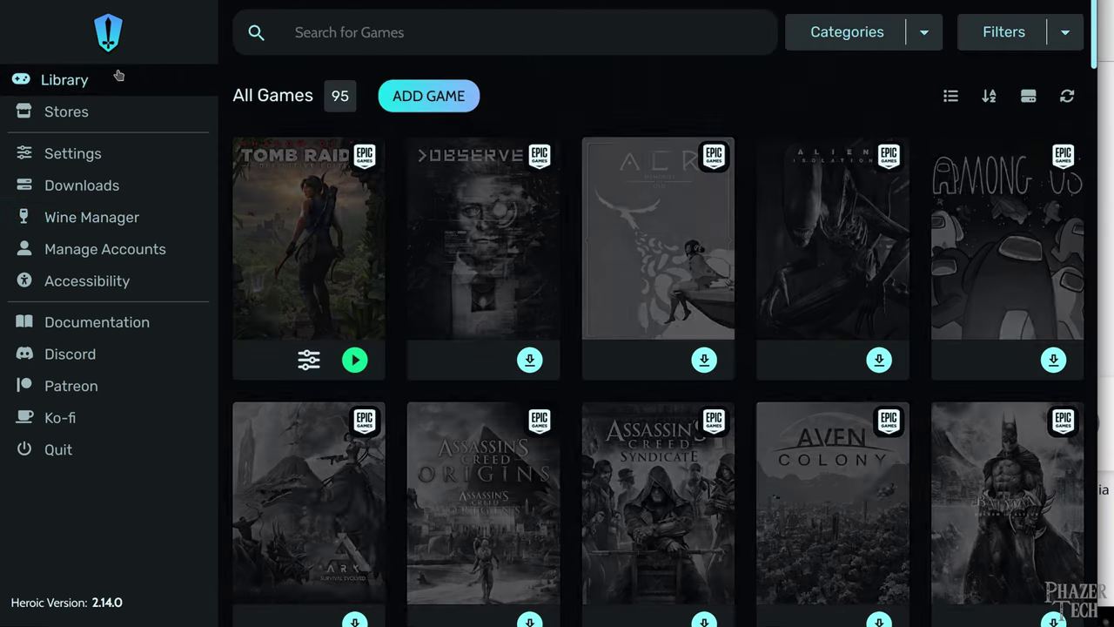
pyautogui.click(357, 366)
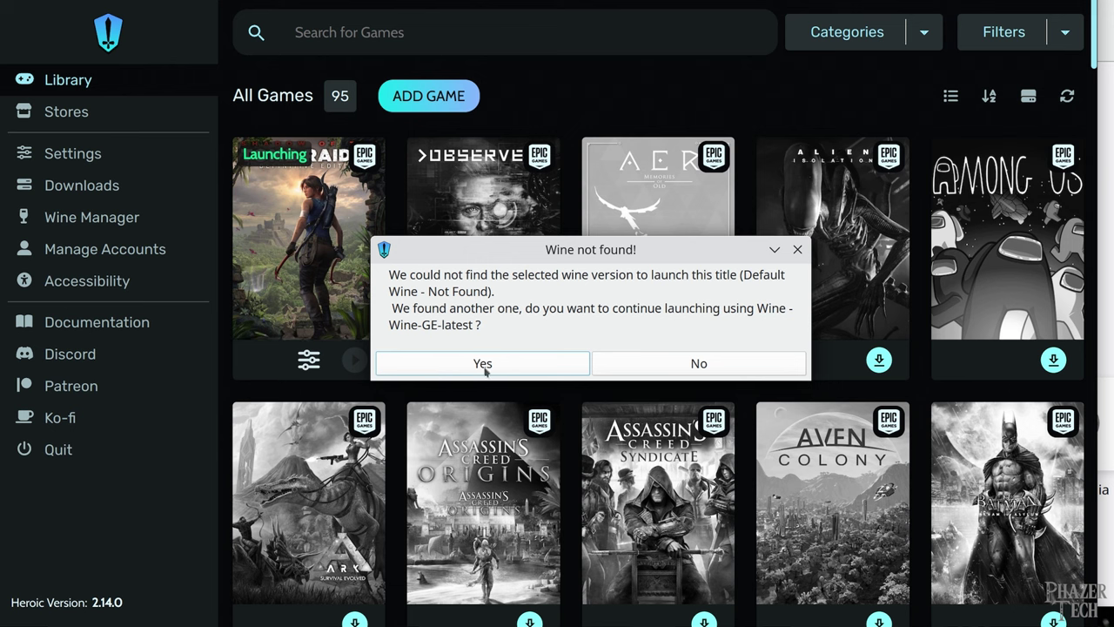
pyautogui.click(487, 368)
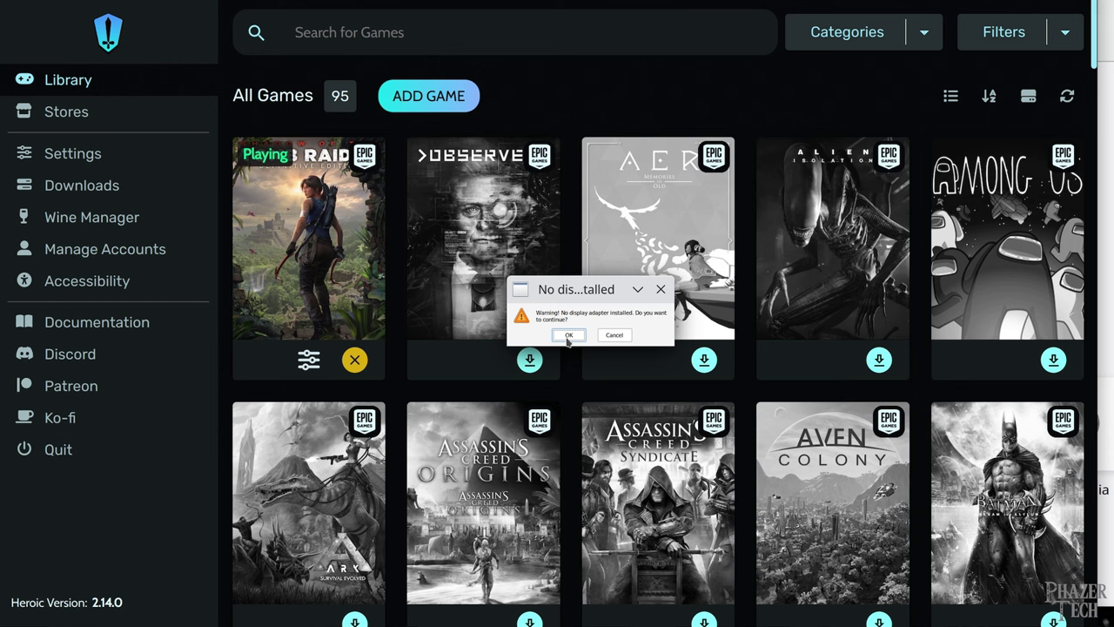
pyautogui.click(568, 337)
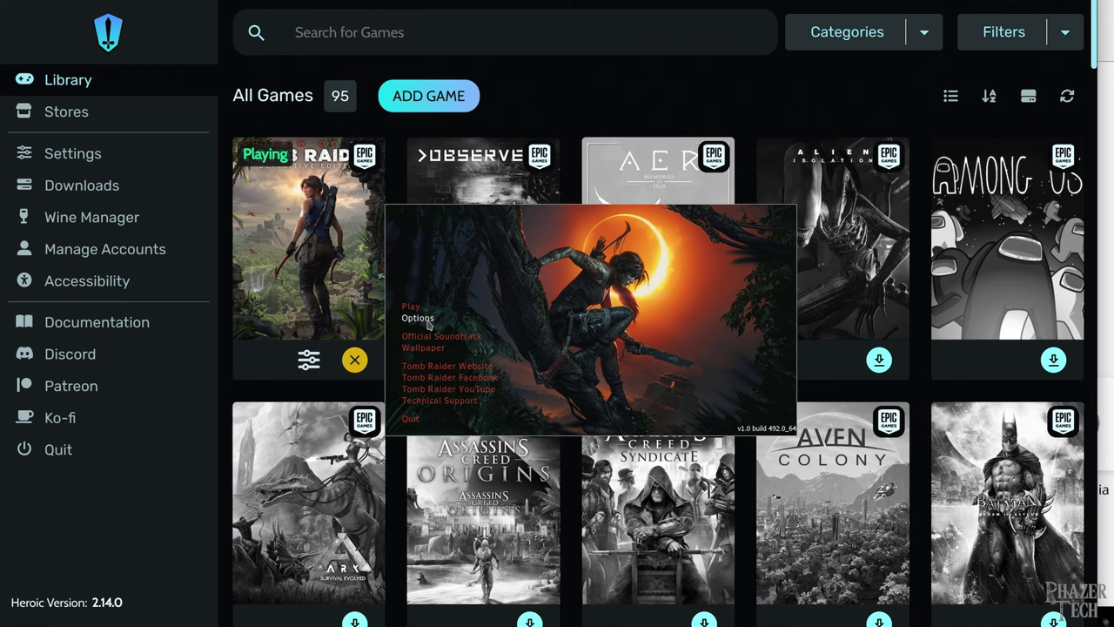
# Open the Shadow of the Tomb Raider setup options and toggle the DirectX12 and Exclusive Fullscreen display settings.
pyautogui.click(420, 318)
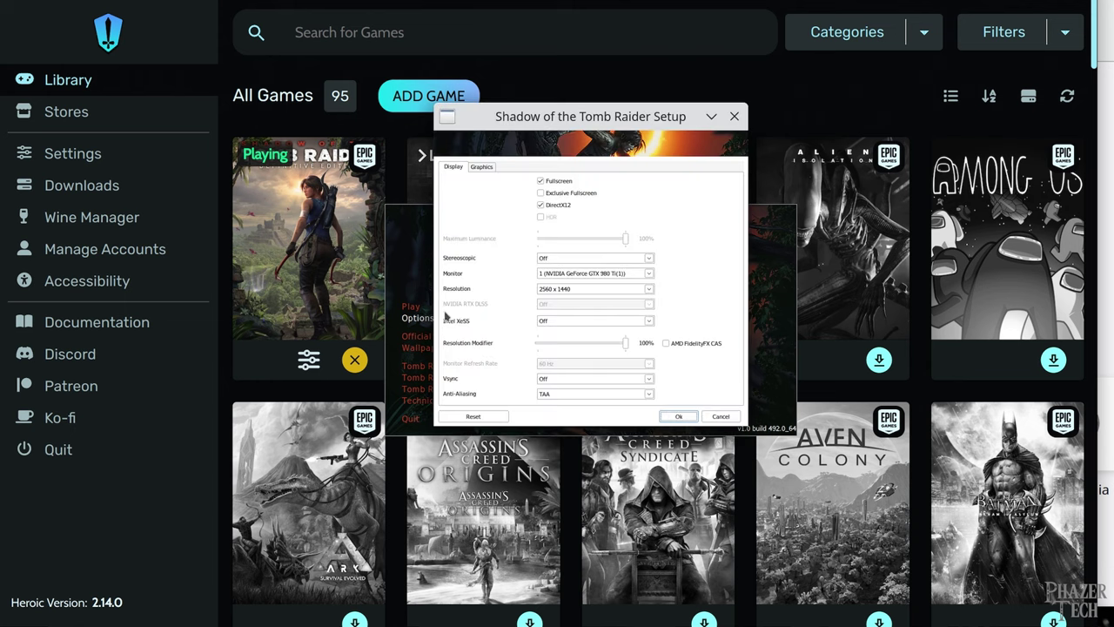
pyautogui.click(560, 207)
pyautogui.click(566, 193)
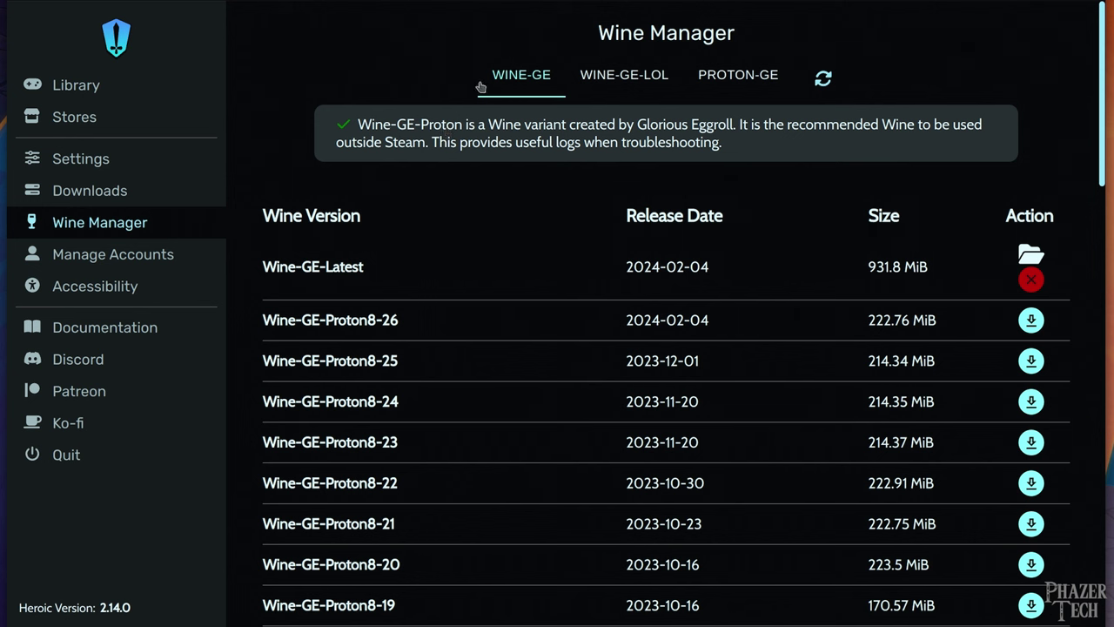
# Look at the Wine-GE-LoL and Proton-GE builds offered in the Wine Manager.
pyautogui.click(649, 87)
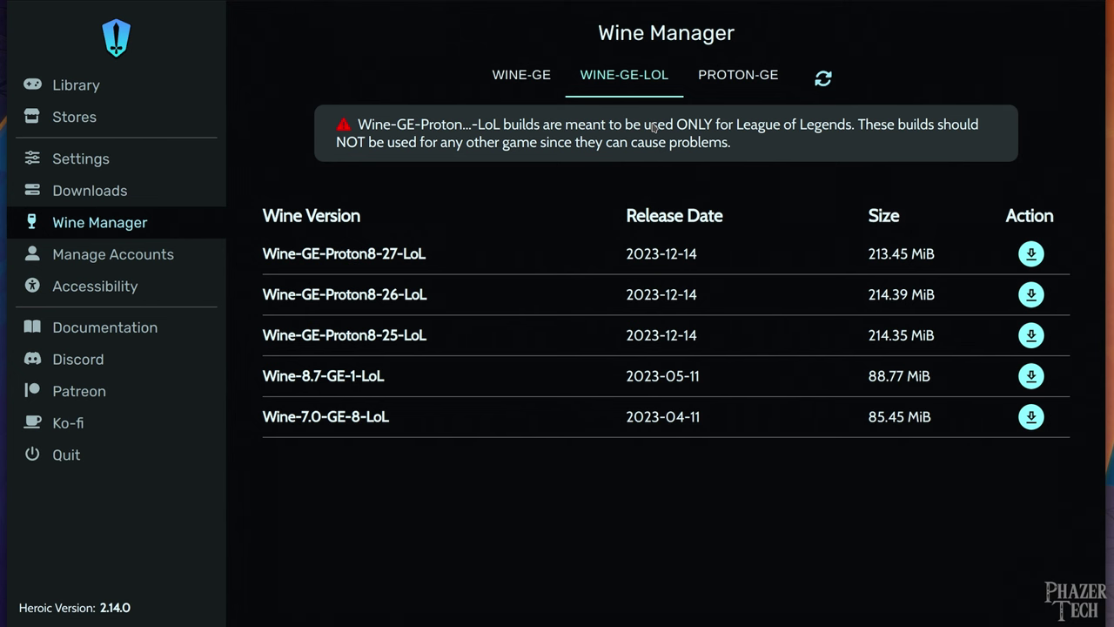
pyautogui.click(747, 76)
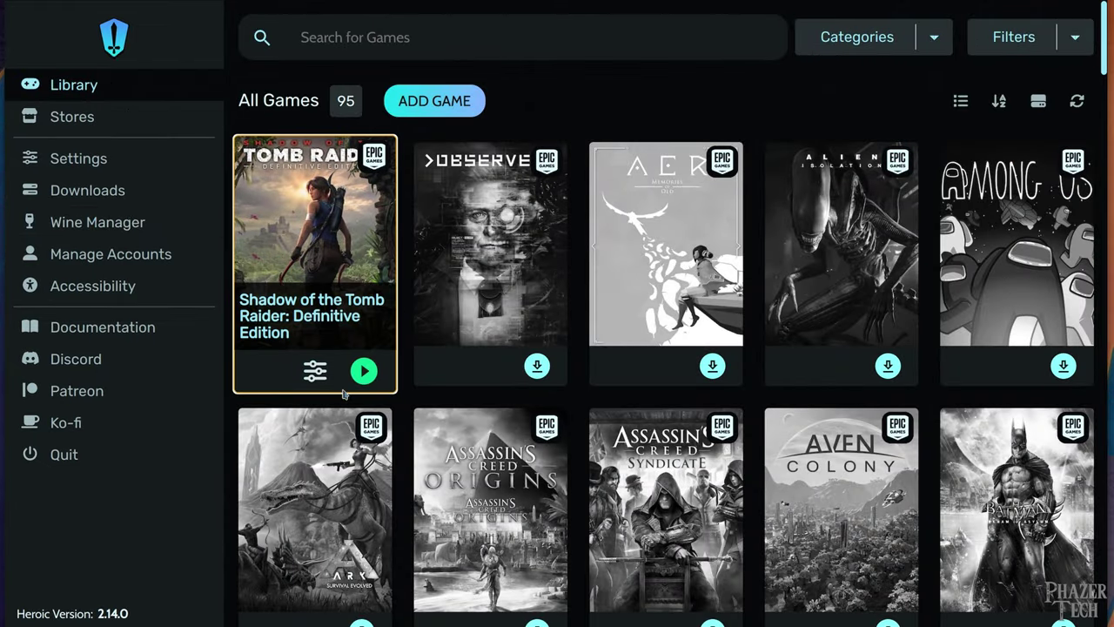
# Examine Shadow of the Tomb Raider's game settings, covering the selectable Wine versions, the Wine options and the Other options.
pyautogui.click(316, 373)
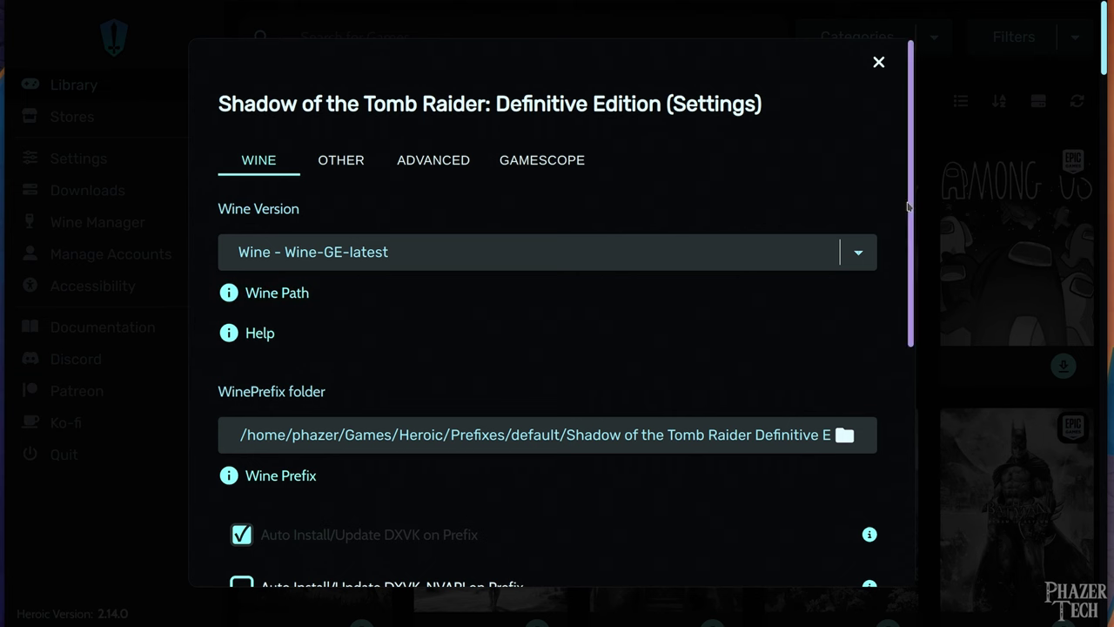
pyautogui.scroll(-1, 861, 243)
pyautogui.click(851, 251)
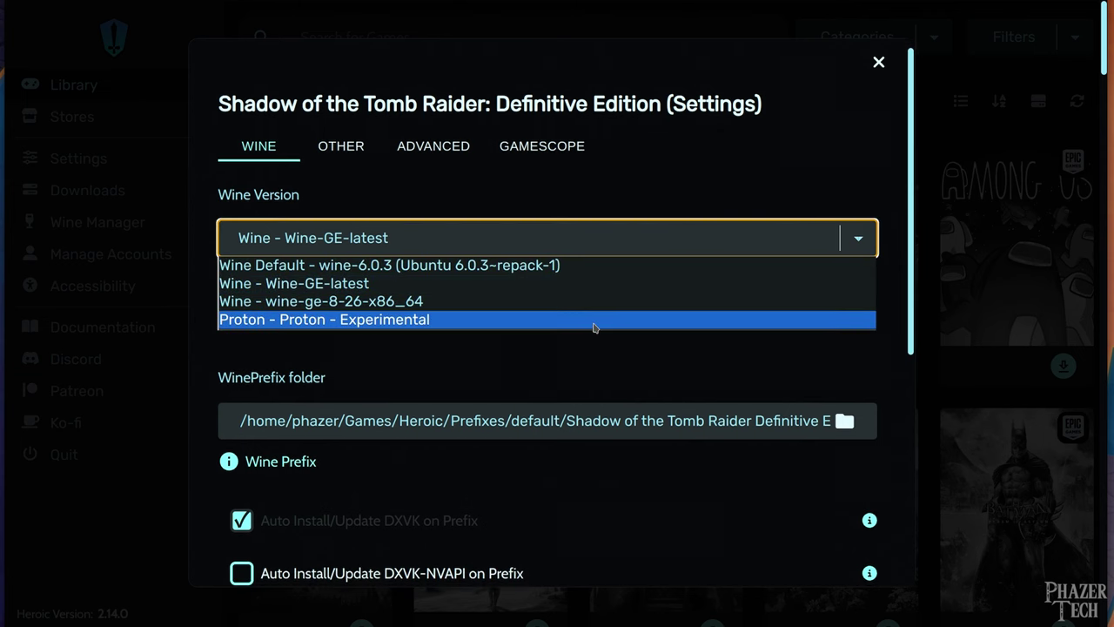
pyautogui.scroll(-3, 913, 252)
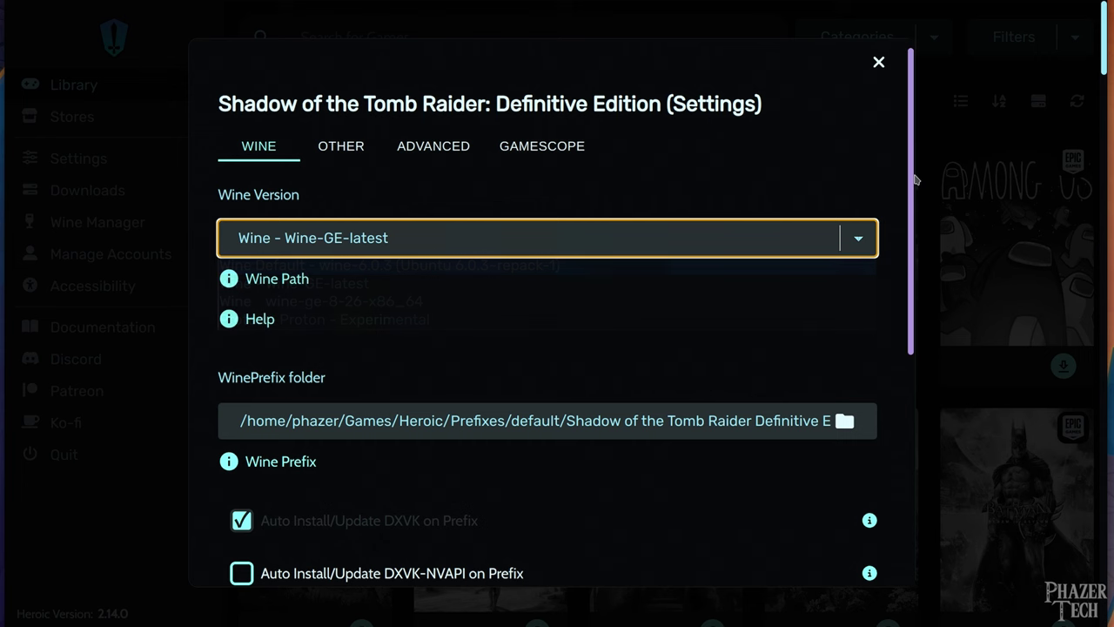
pyautogui.scroll(-6, 913, 253)
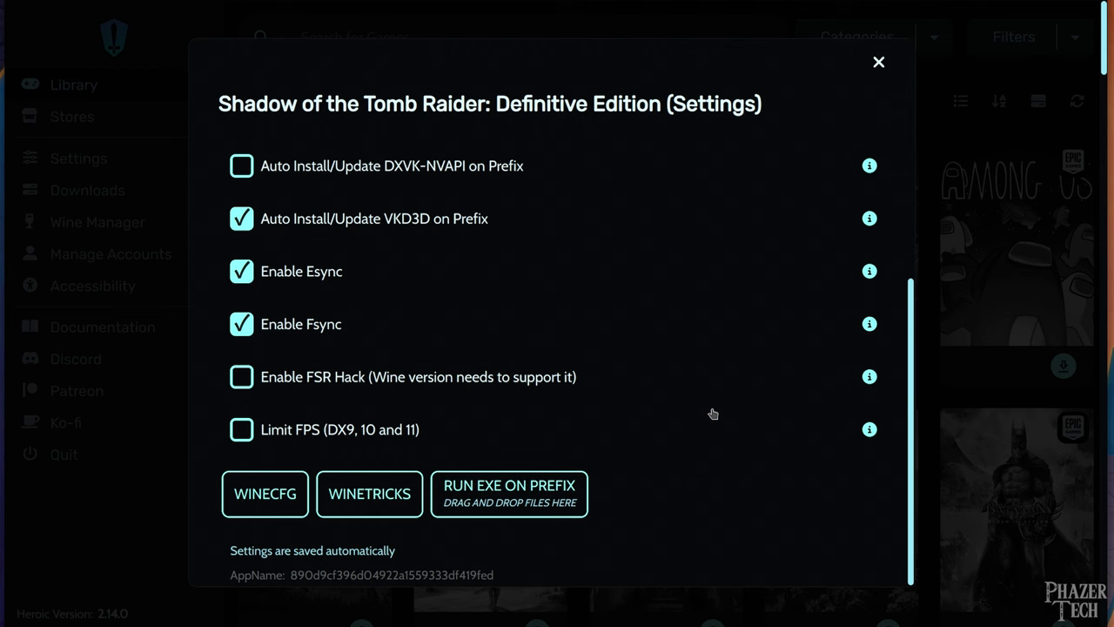
pyautogui.scroll(10, 905, 325)
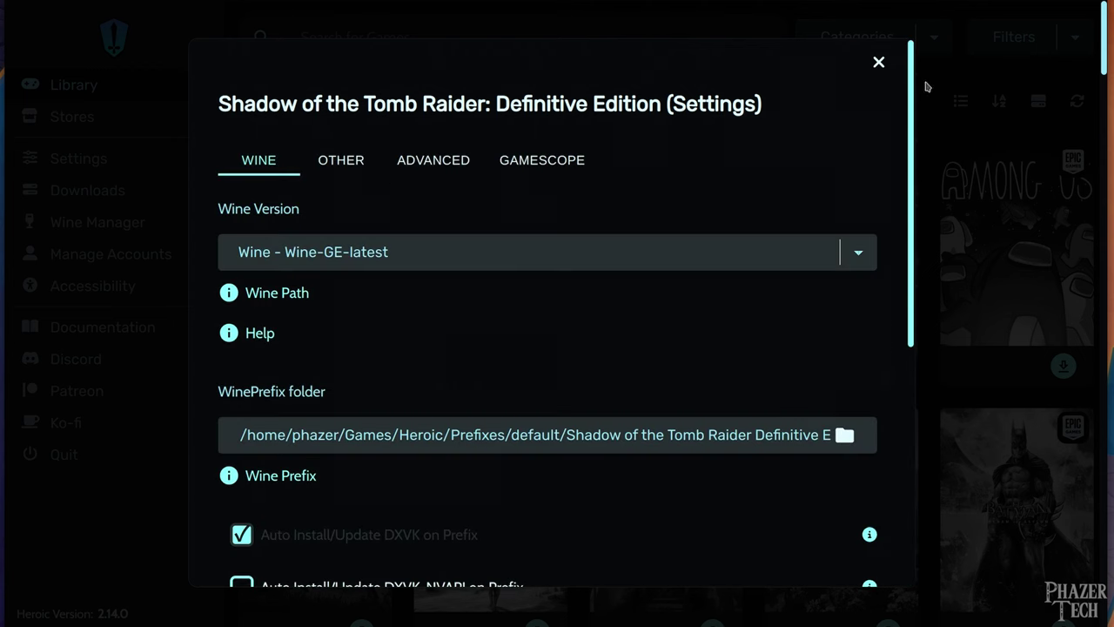
pyautogui.click(347, 163)
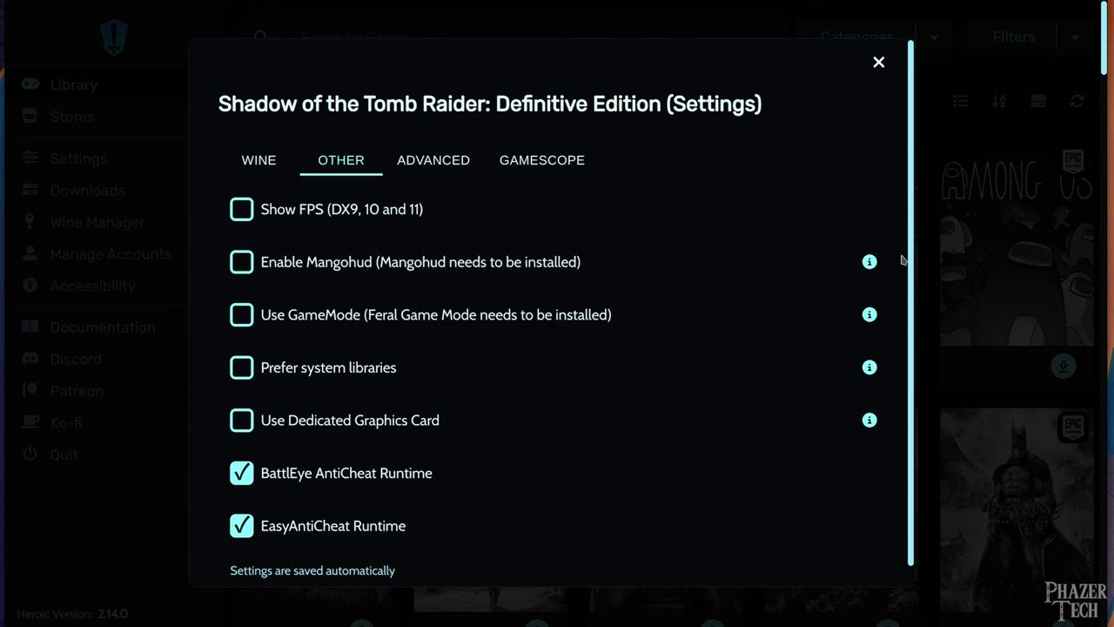
pyautogui.scroll(-1, 909, 261)
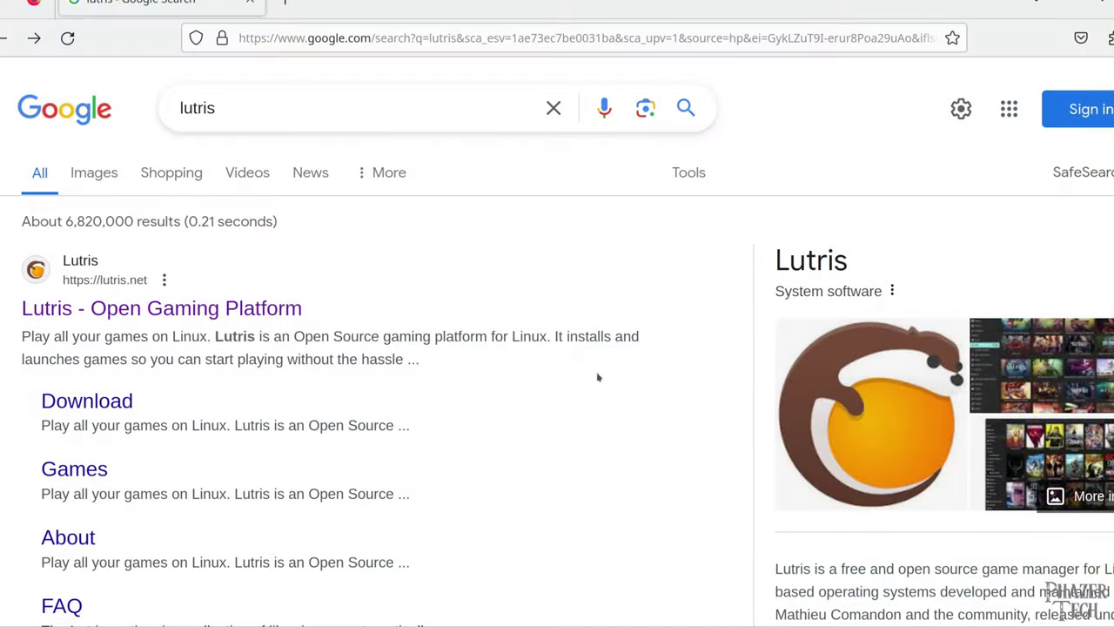
# In the web browser, open the Lutris website from the search results and go to its Downloads page.
pyautogui.click(246, 314)
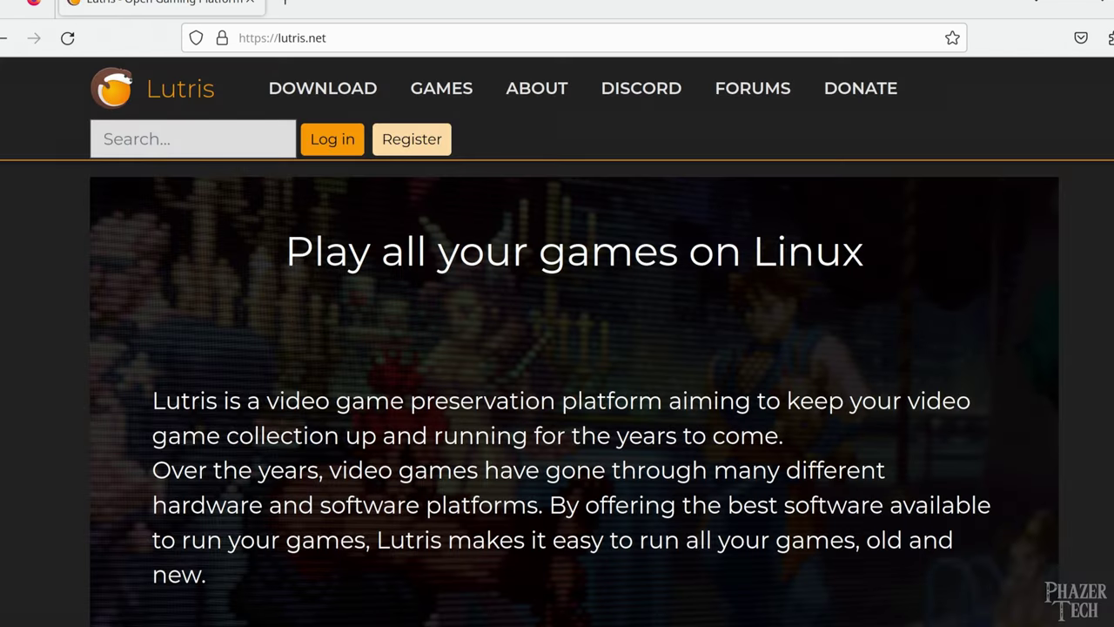
pyautogui.click(335, 95)
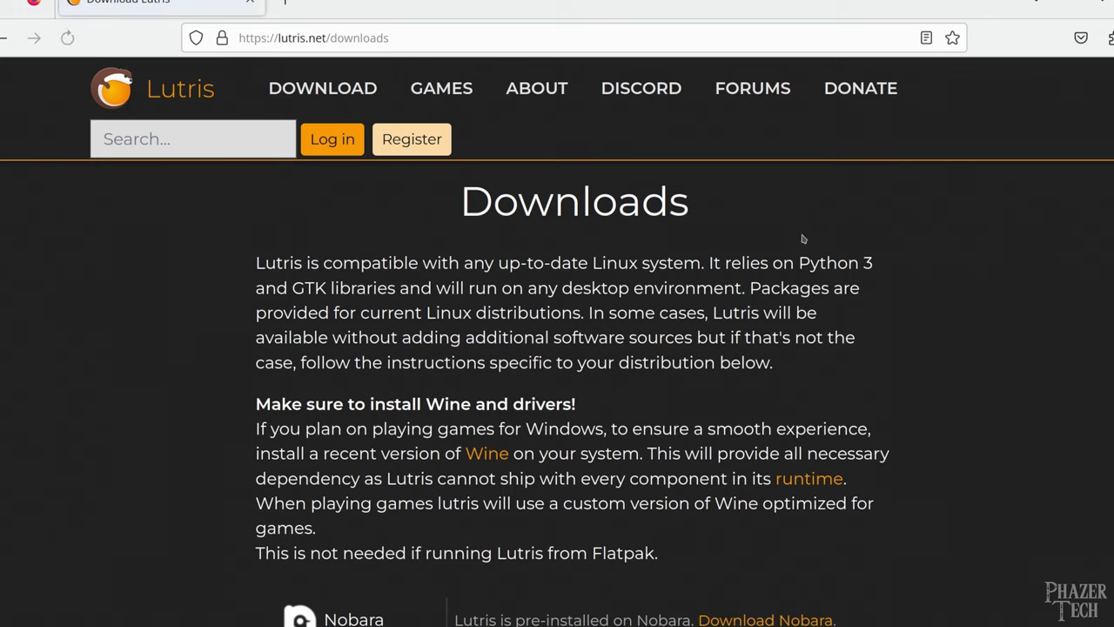
pyautogui.scroll(-3, 890, 269)
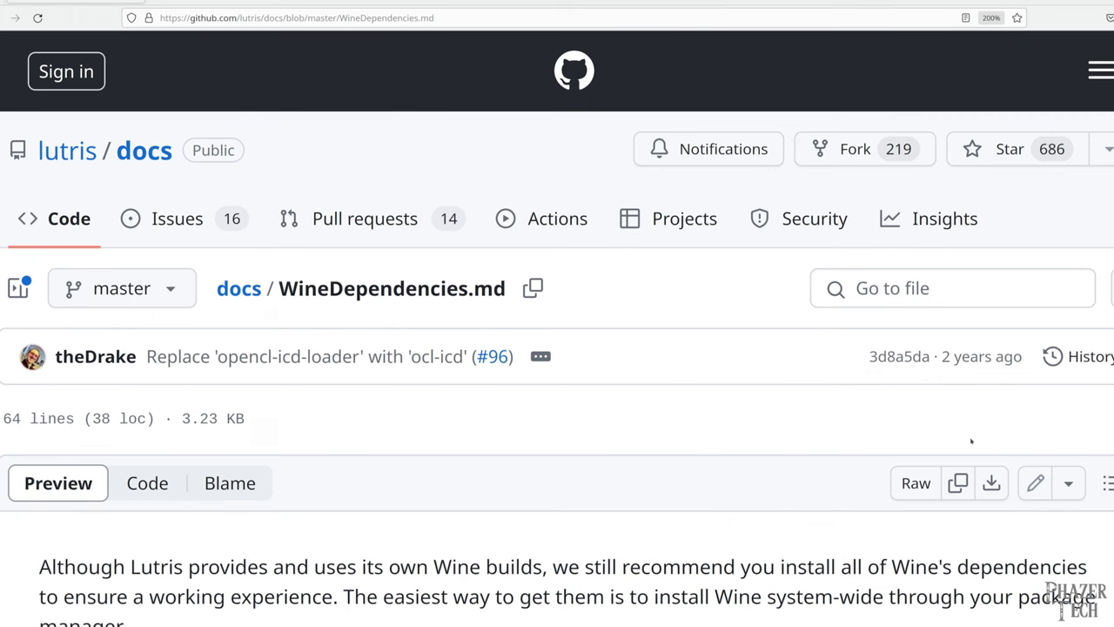
# Copy the Ubuntu/Debian dependency command from Lutris's WineDependencies.md page and run it in the terminal.
pyautogui.doubleClick(235, 419)
pyautogui.scroll(-6, 971, 441)
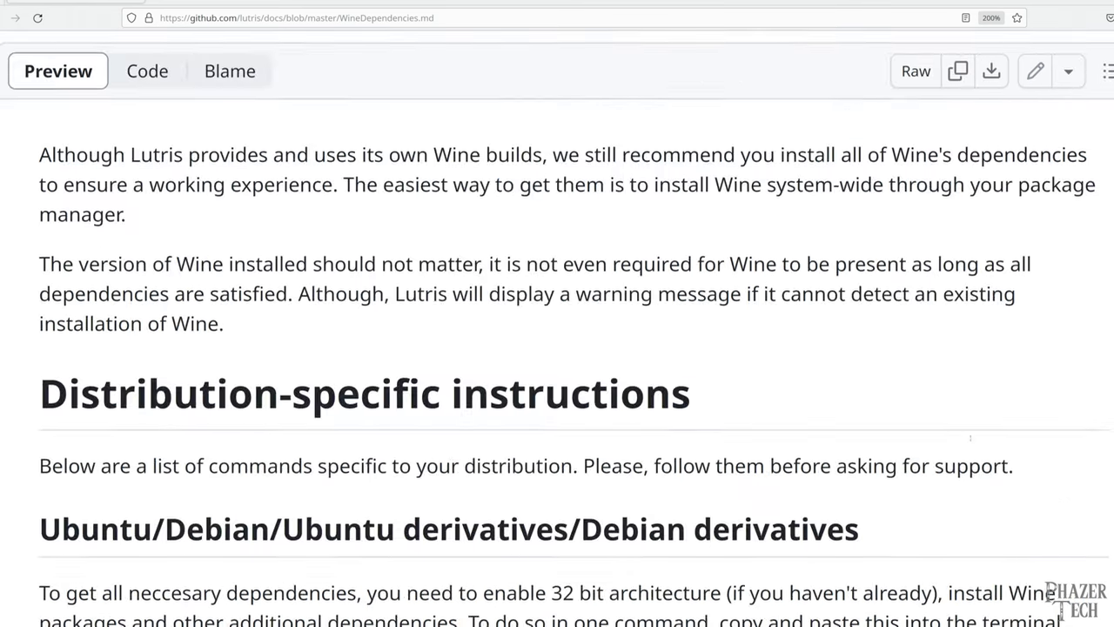
pyautogui.scroll(-2, 971, 442)
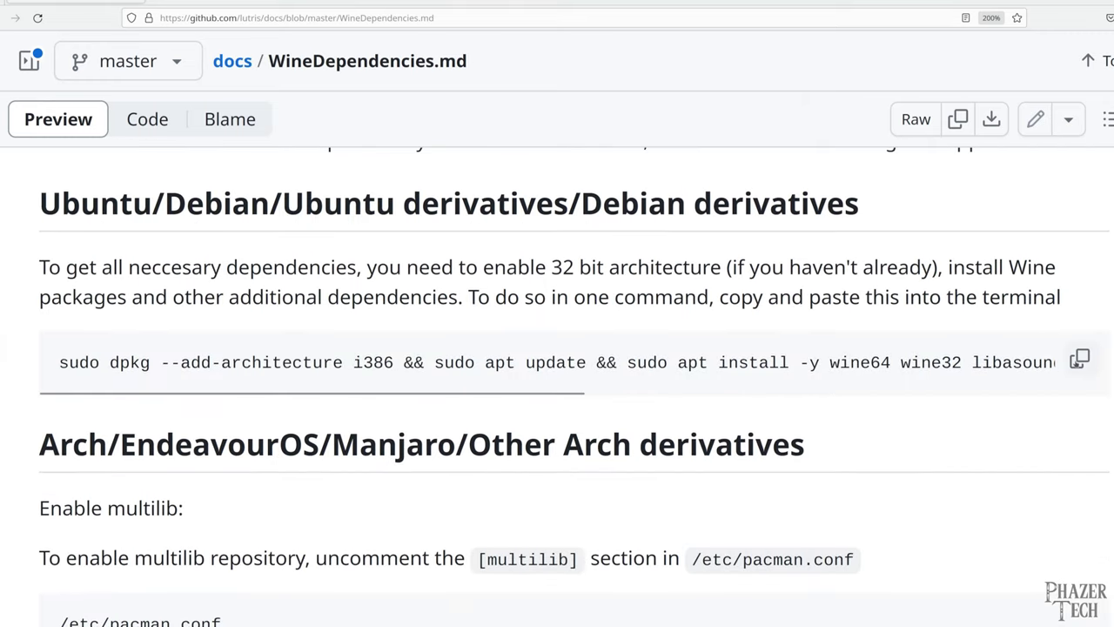
pyautogui.click(1079, 359)
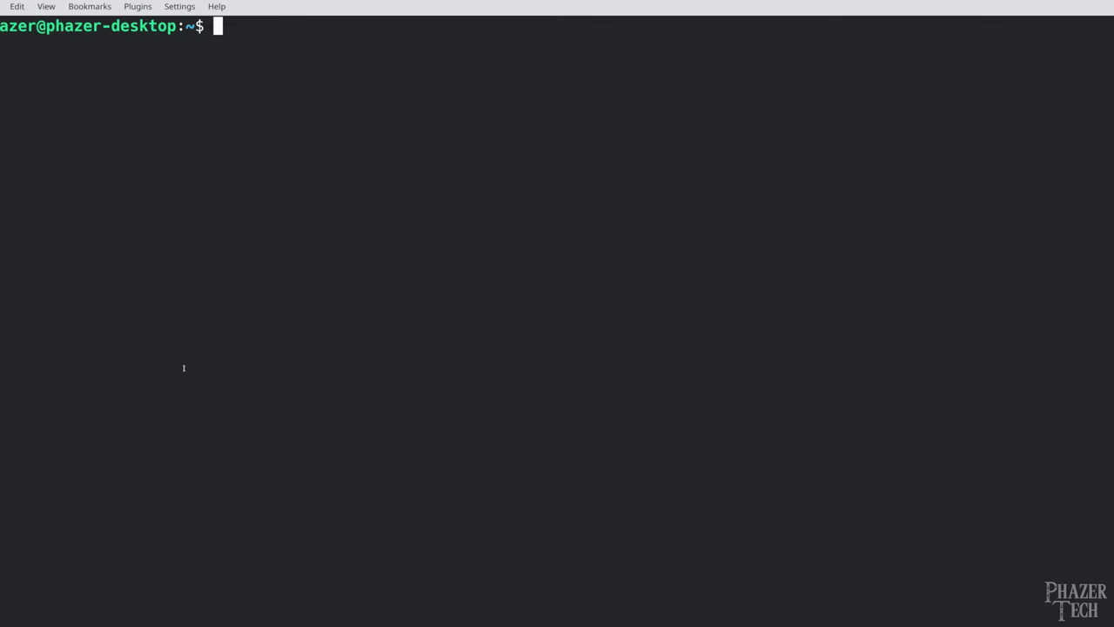
pyautogui.rightClick(183, 369)
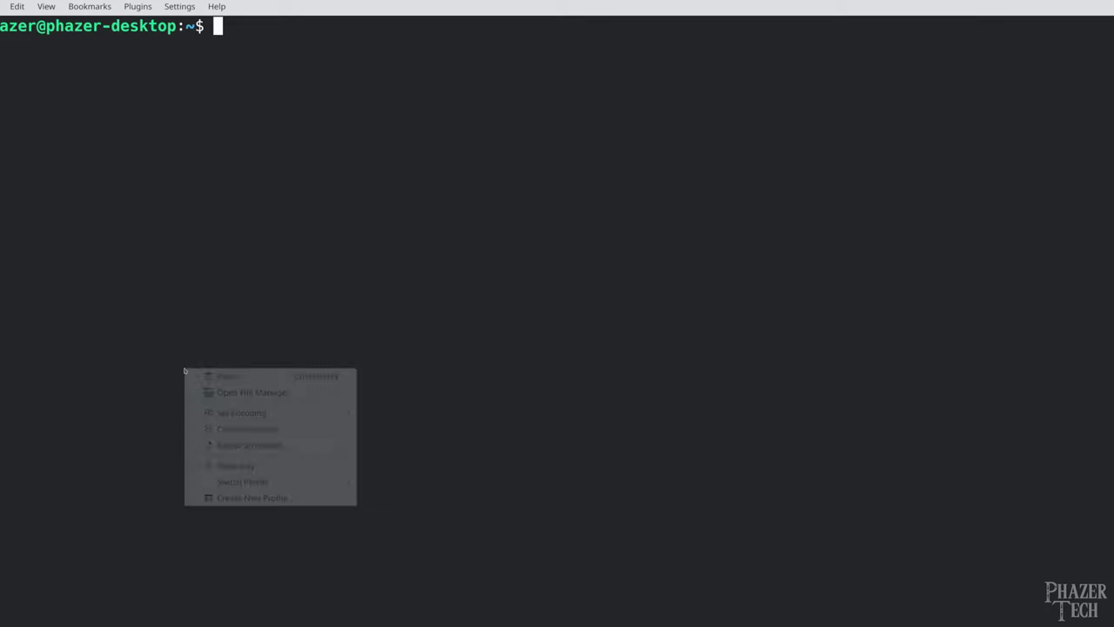
pyautogui.click(199, 375)
pyautogui.press('Return')
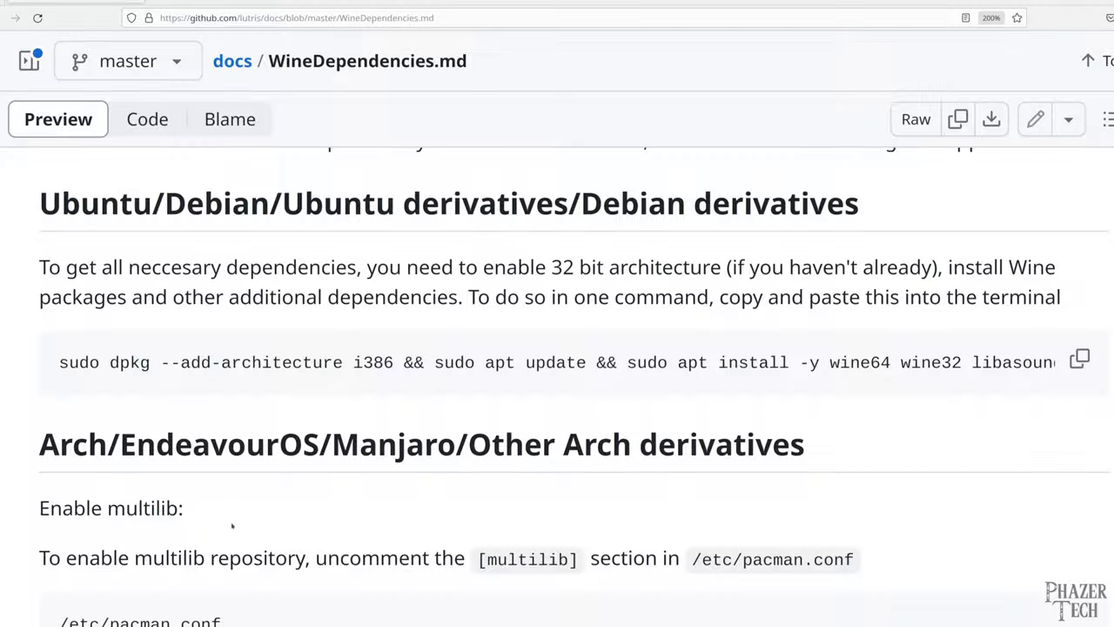
# Review the Wine dependency instructions for Arch derivatives, Solus and Fedora in WineDependencies.md.
pyautogui.scroll(-5, 233, 524)
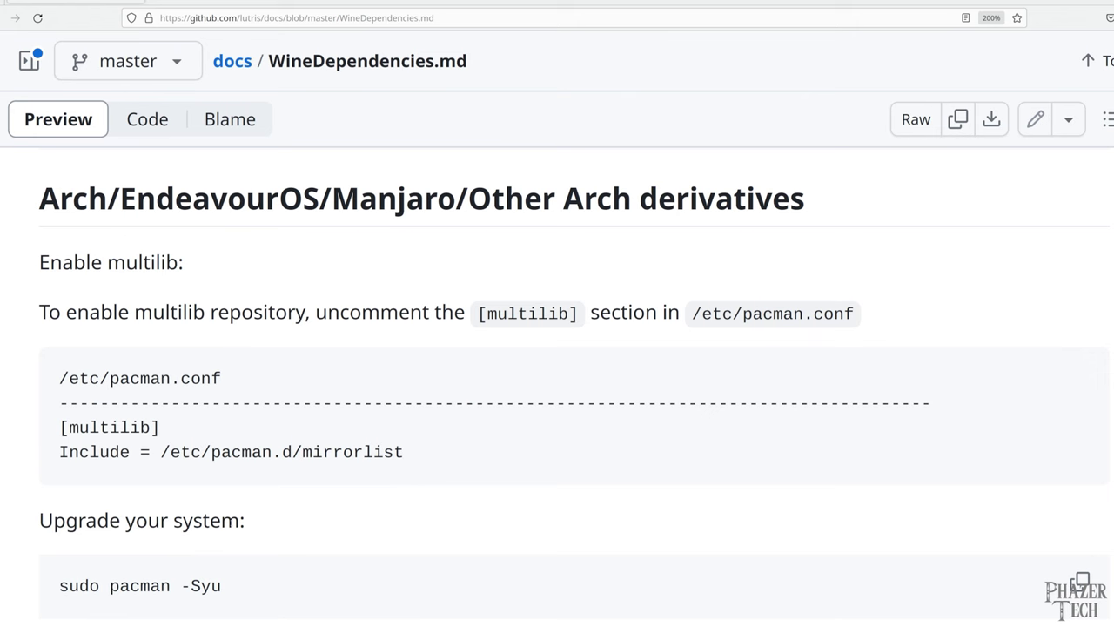
pyautogui.scroll(-5, 232, 525)
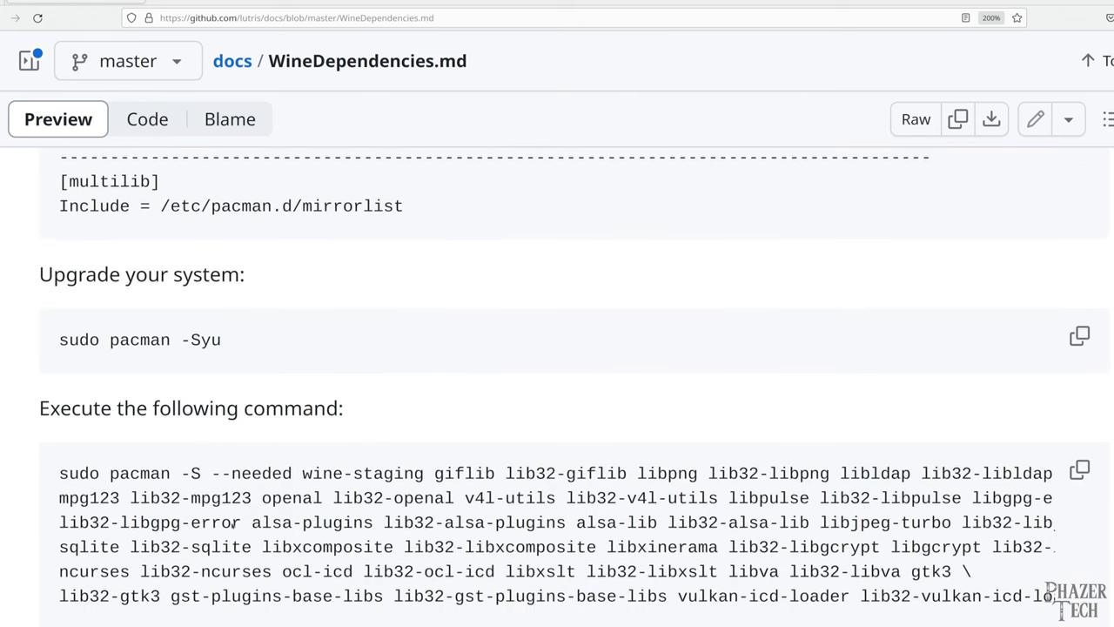
pyautogui.scroll(-2, 233, 524)
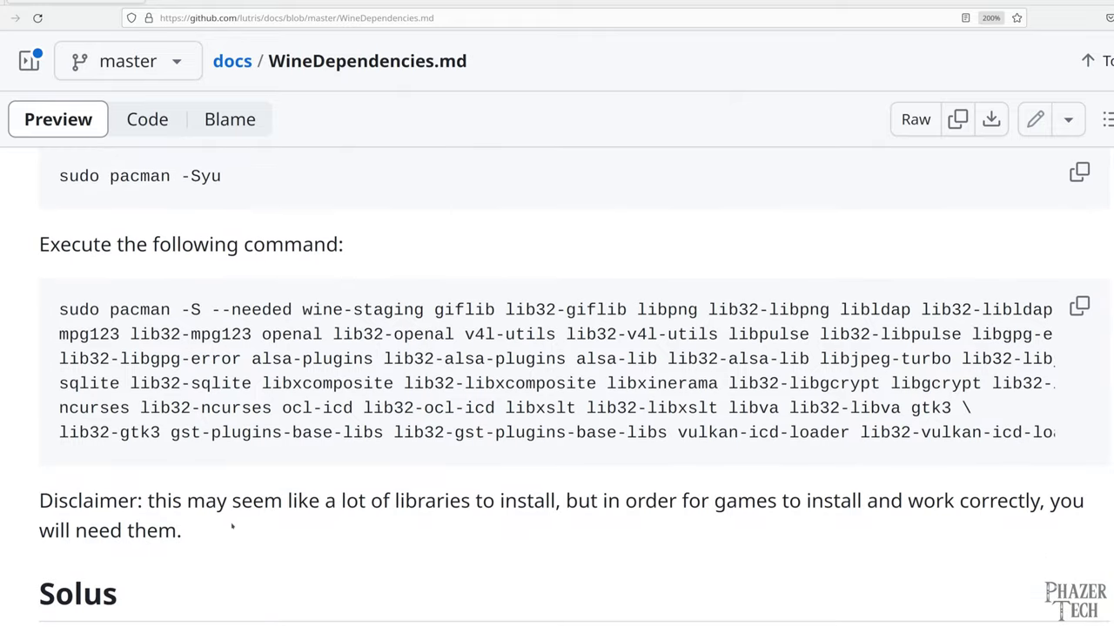
pyautogui.scroll(-6, 233, 525)
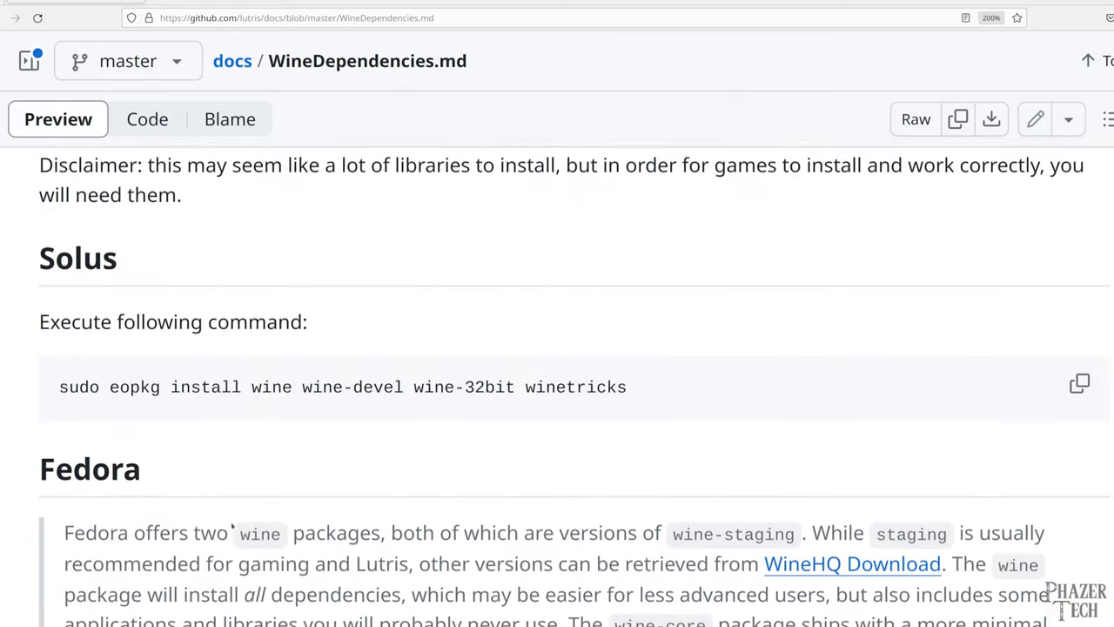
pyautogui.scroll(-3, 233, 524)
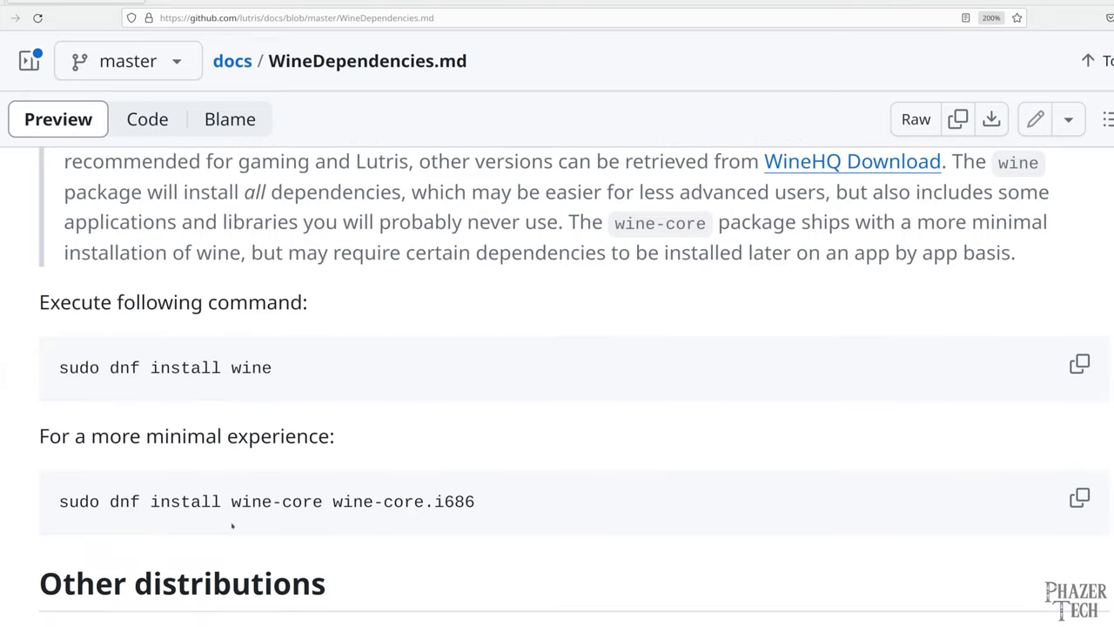
pyautogui.scroll(1, 233, 525)
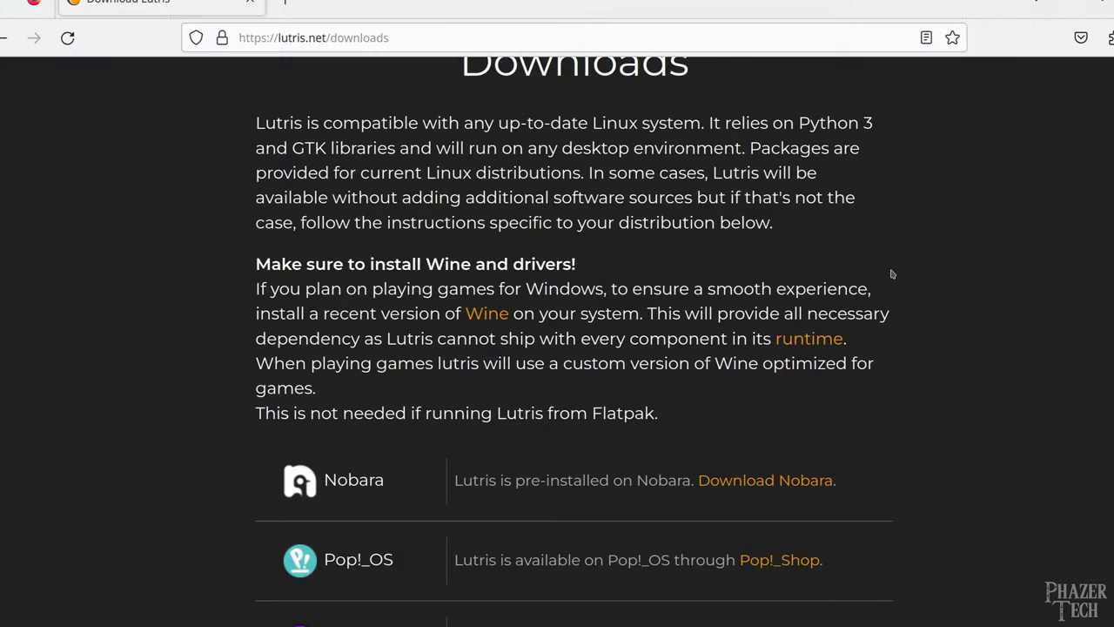
# Look through the distribution-specific Lutris installation options on the Downloads page as far as Ubuntu and Debian.
pyautogui.scroll(-3, 891, 274)
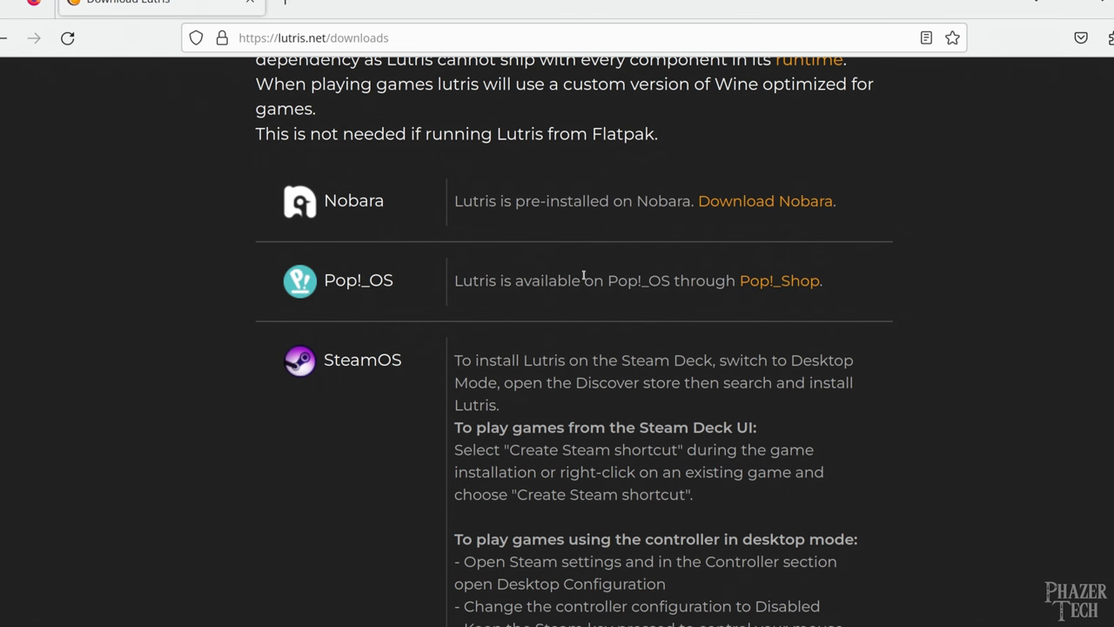
pyautogui.scroll(-6, 575, 348)
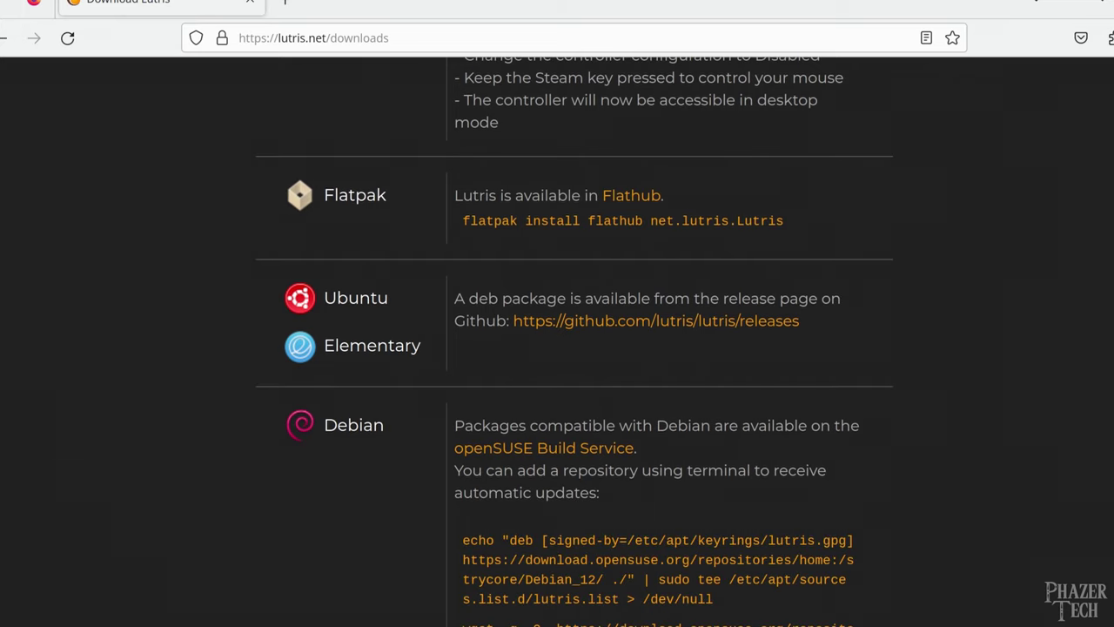
# Review the Lutris install commands for Debian, Fedora, openSUSE, Arch Linux, Manjaro, Solus and Clear Linux on the Downloads page.
pyautogui.scroll(-5, 574, 349)
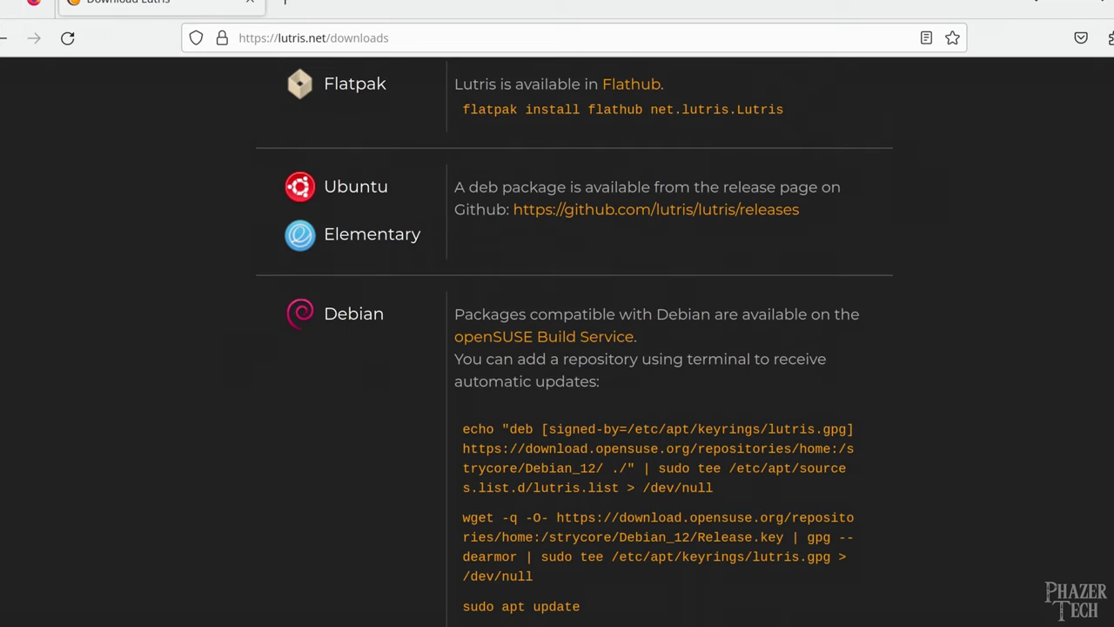
pyautogui.scroll(-2, 575, 339)
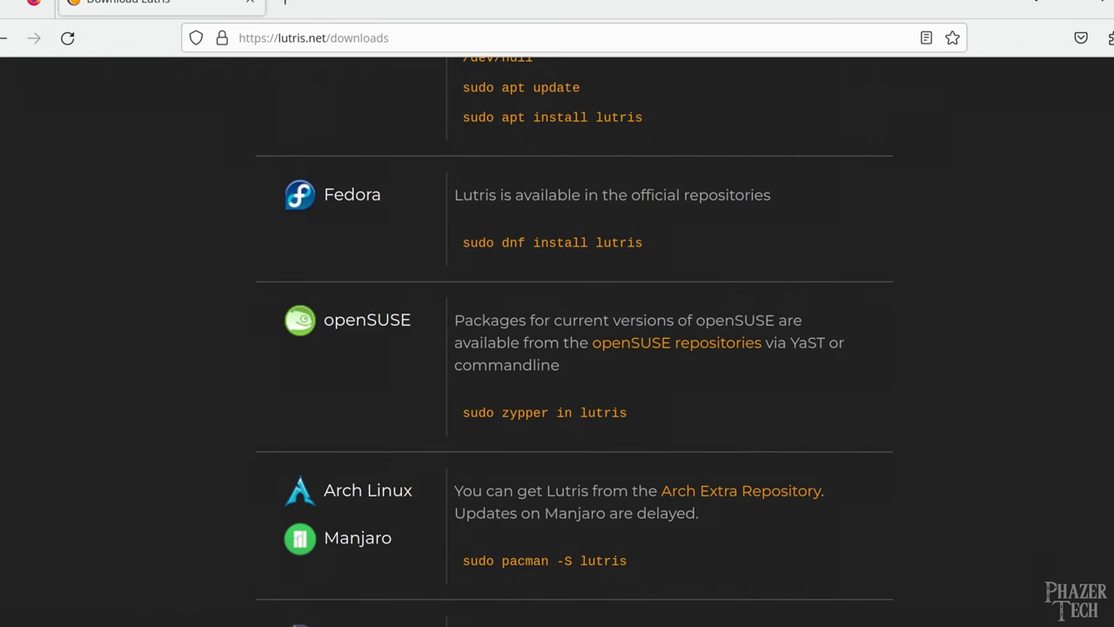
pyautogui.scroll(-2, 574, 342)
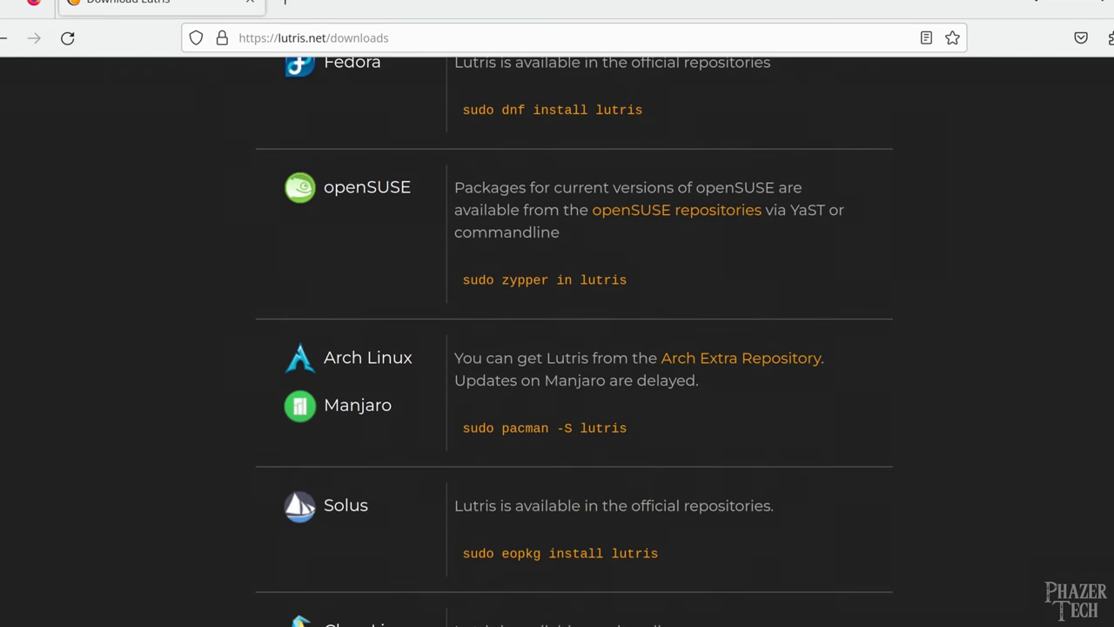
pyautogui.scroll(-4, 575, 341)
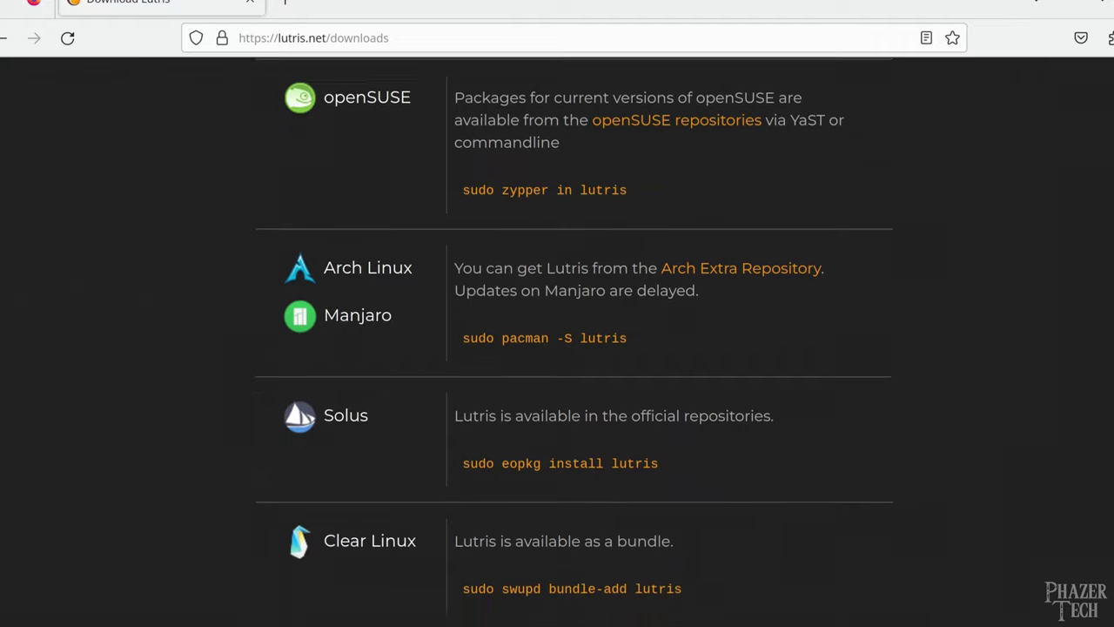
# Download lutris_0.5.16_all.deb from the GitHub releases page linked for Ubuntu and install the package.
pyautogui.scroll(13, 575, 341)
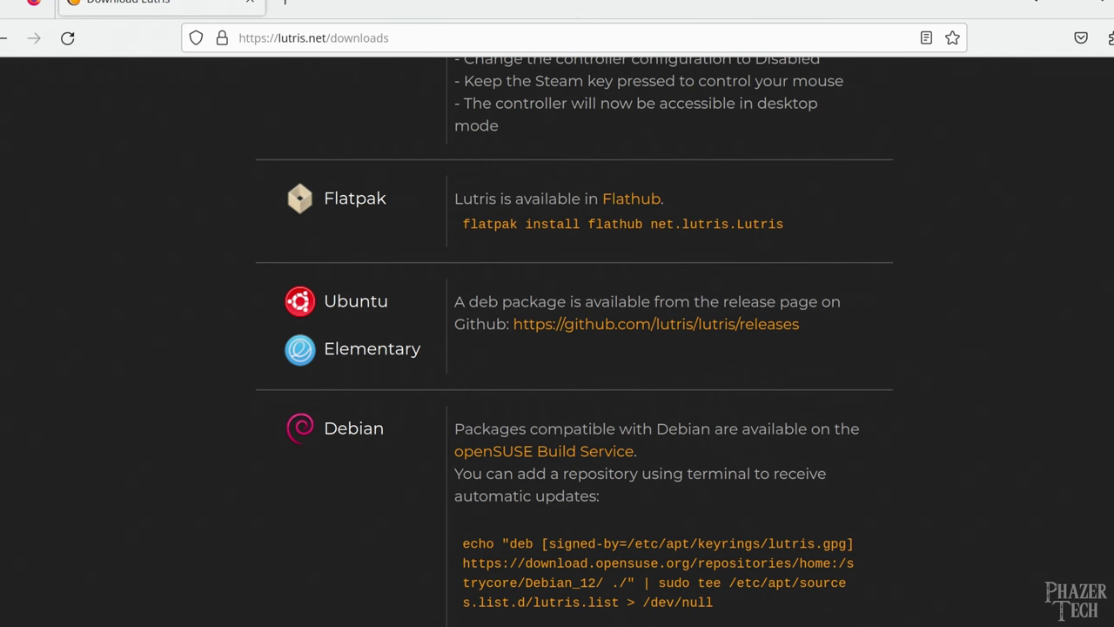
pyautogui.click(727, 323)
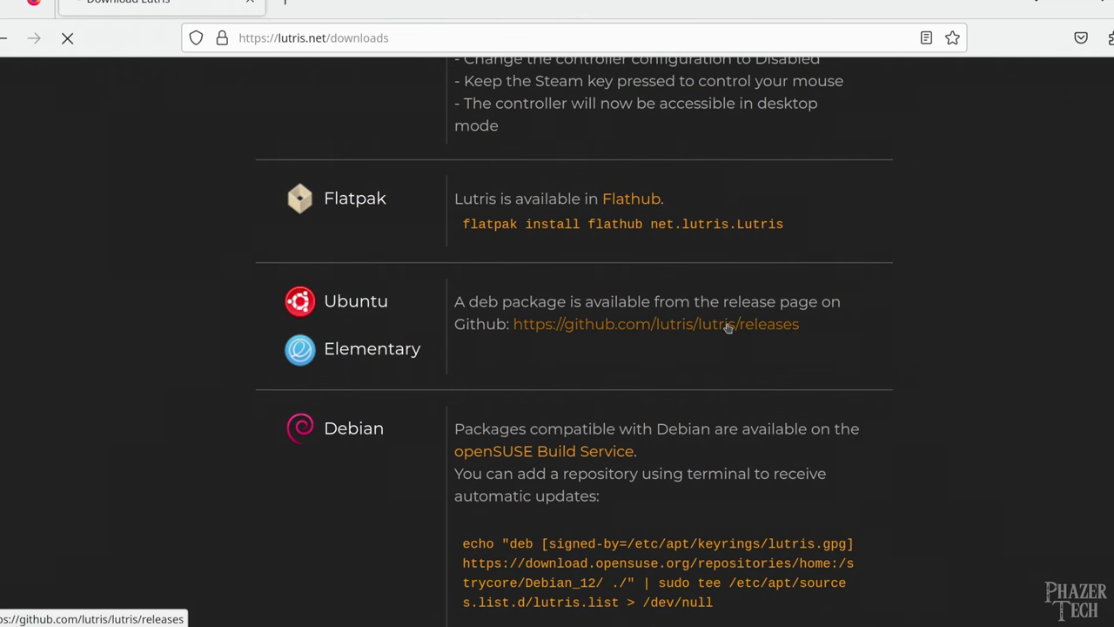
pyautogui.scroll(-4, 726, 325)
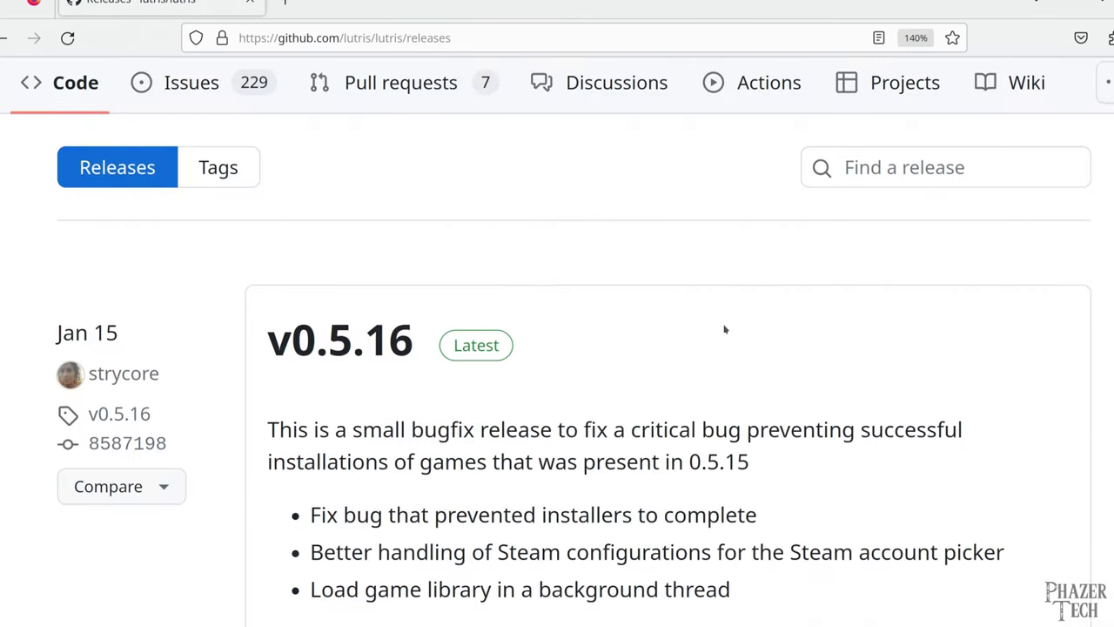
pyautogui.scroll(-2, 723, 325)
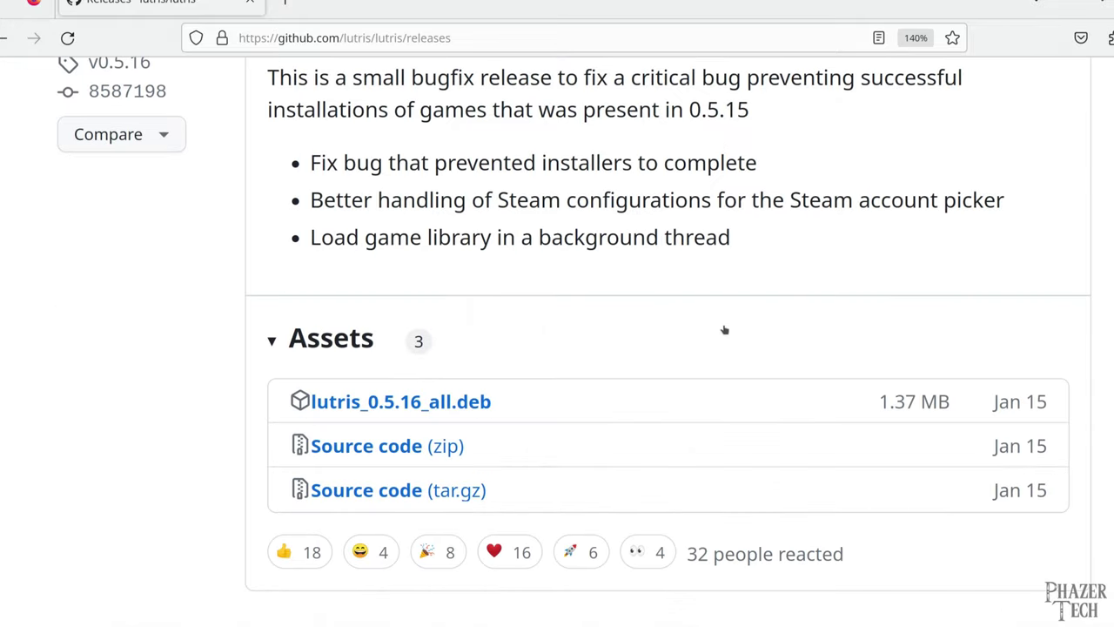
pyautogui.click(450, 401)
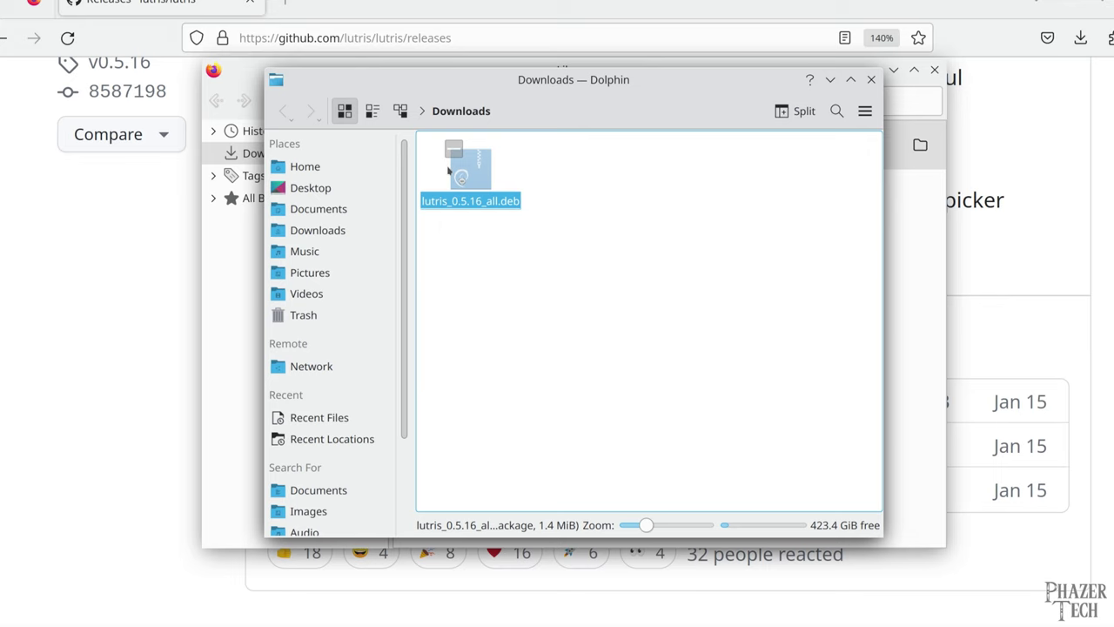
pyautogui.doubleClick(447, 171)
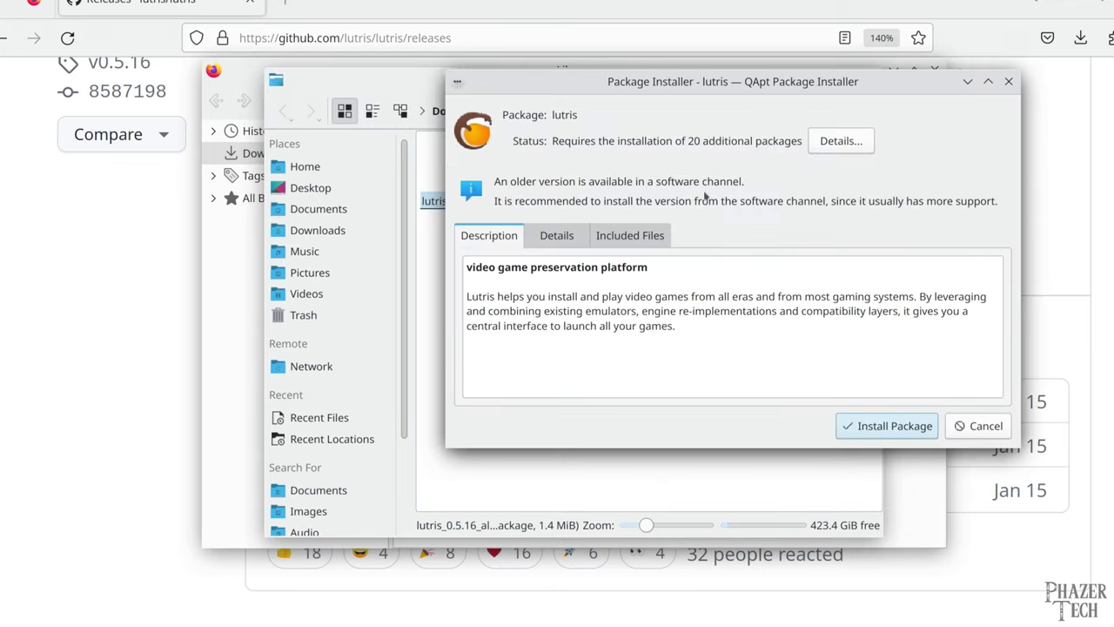
pyautogui.click(897, 425)
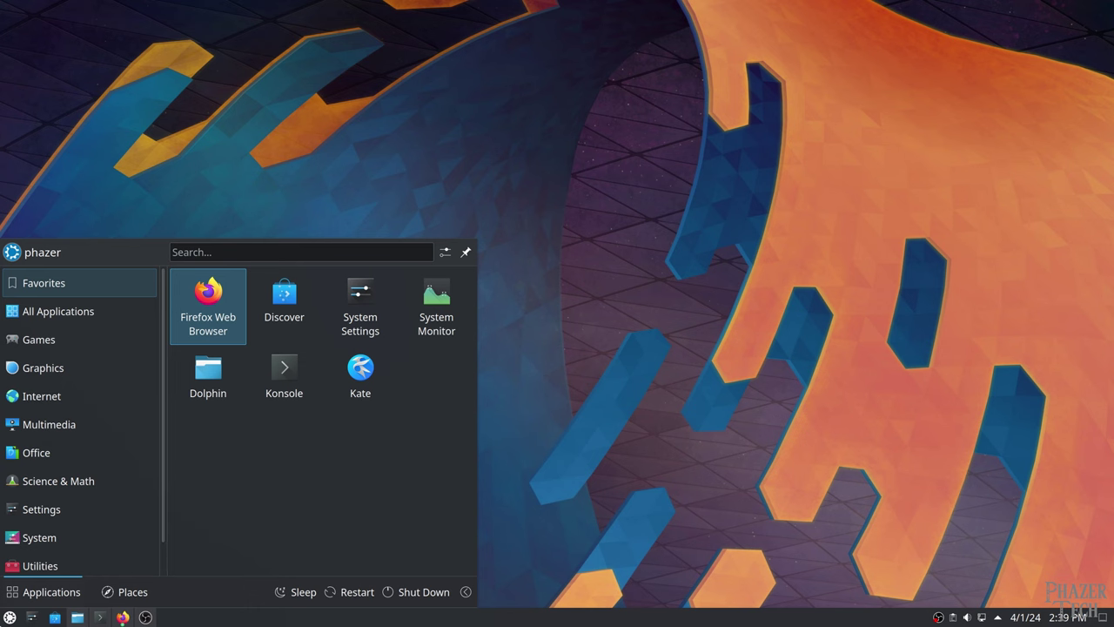
# Launch Lutris and close it once its first-run component downloads and updates have finished.
pyautogui.write('lutri')
pyautogui.press('Return')
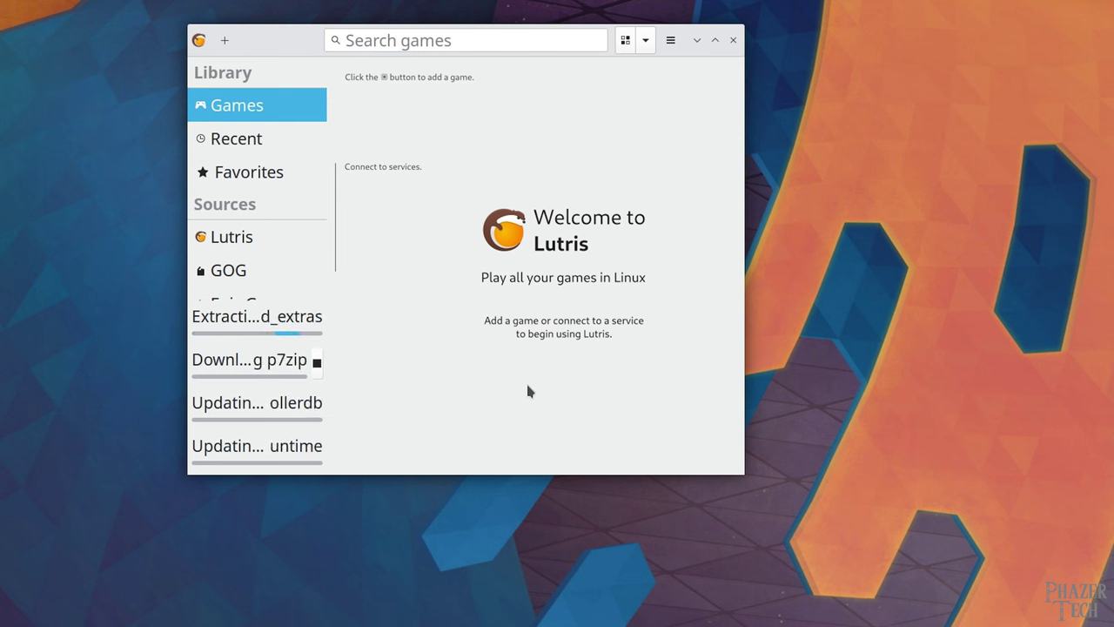
pyautogui.press('super+Page_Up')
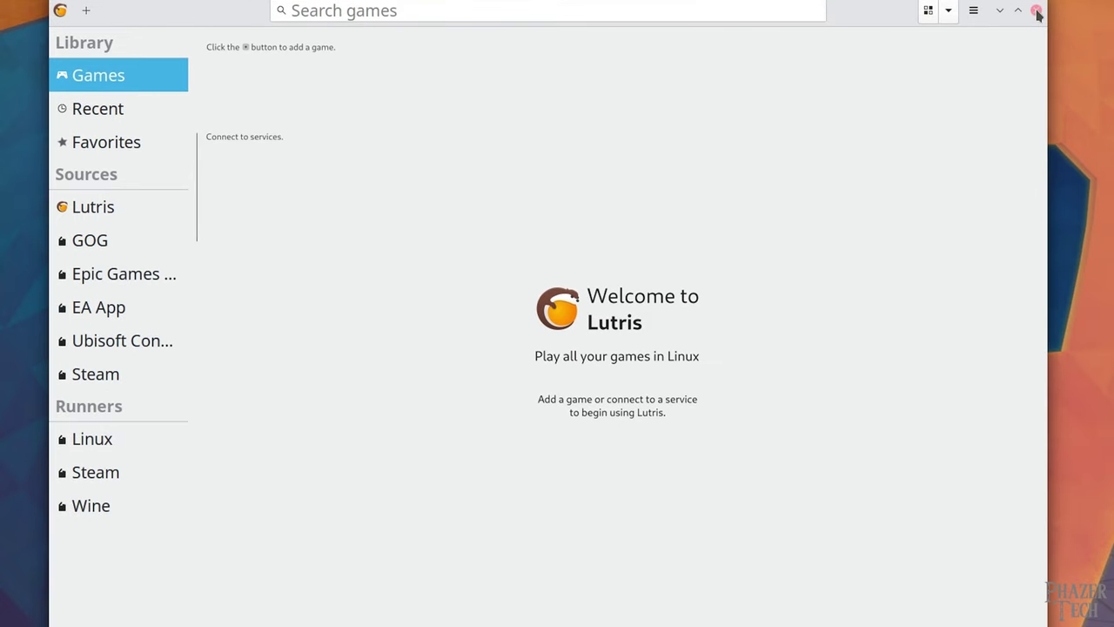
pyautogui.click(1035, 11)
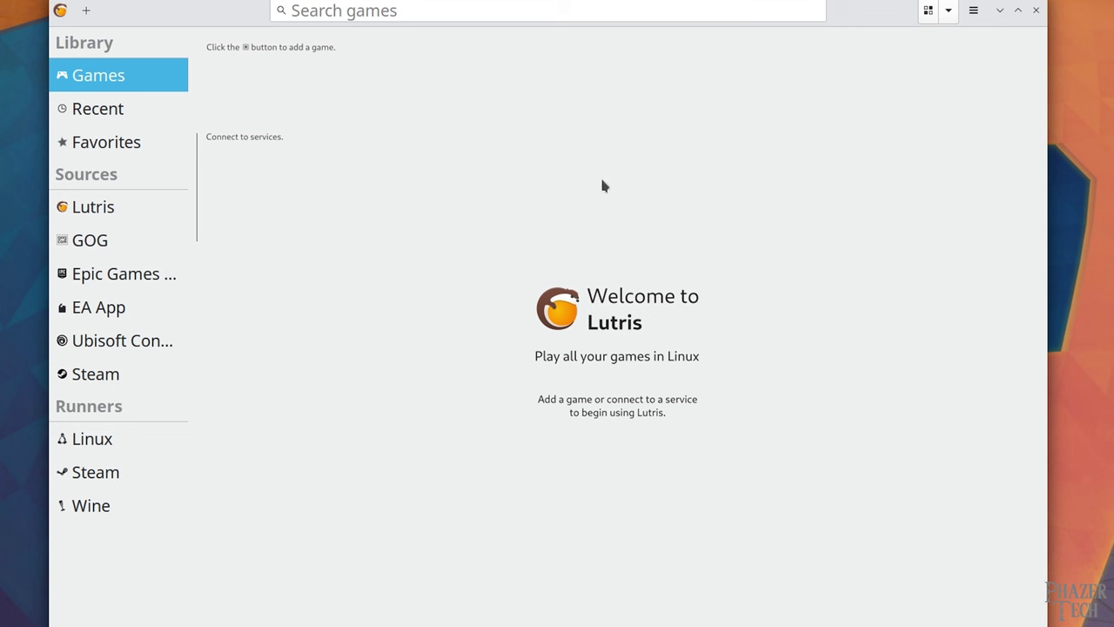
# Connect the Epic Games Store source in Lutris and choose the Standard Wine installer for its launcher.
pyautogui.click(103, 283)
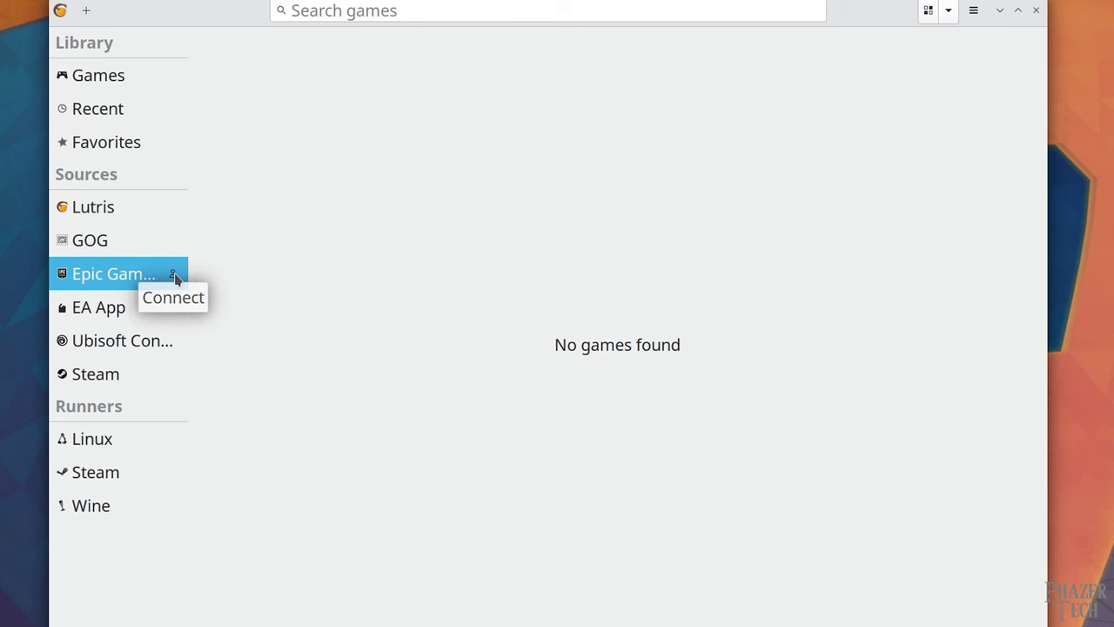
pyautogui.click(175, 277)
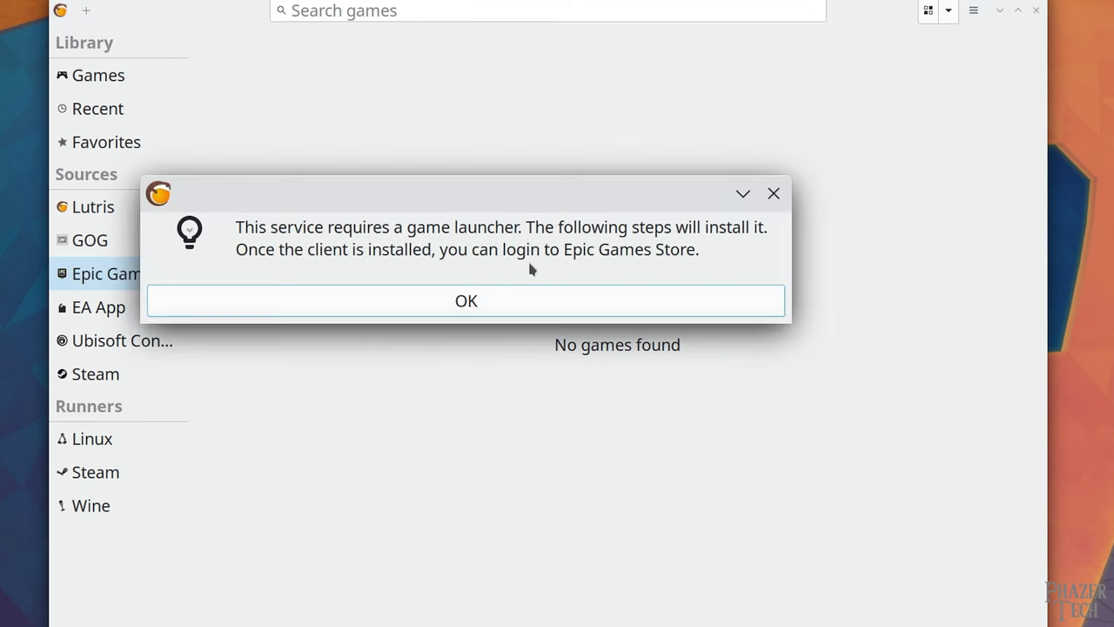
pyautogui.click(526, 301)
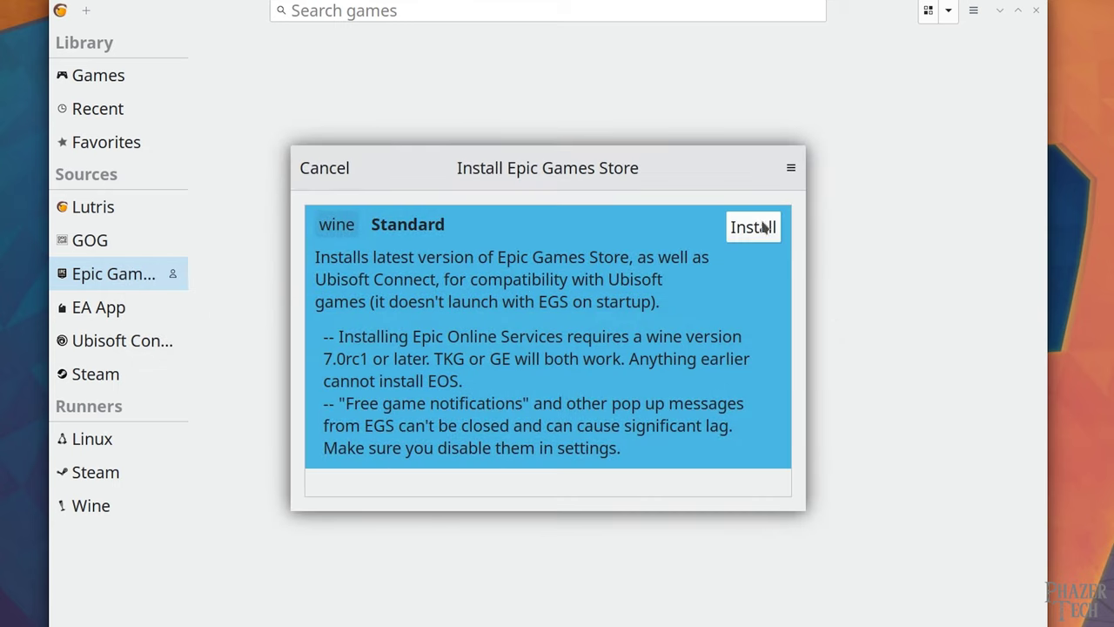
pyautogui.click(753, 228)
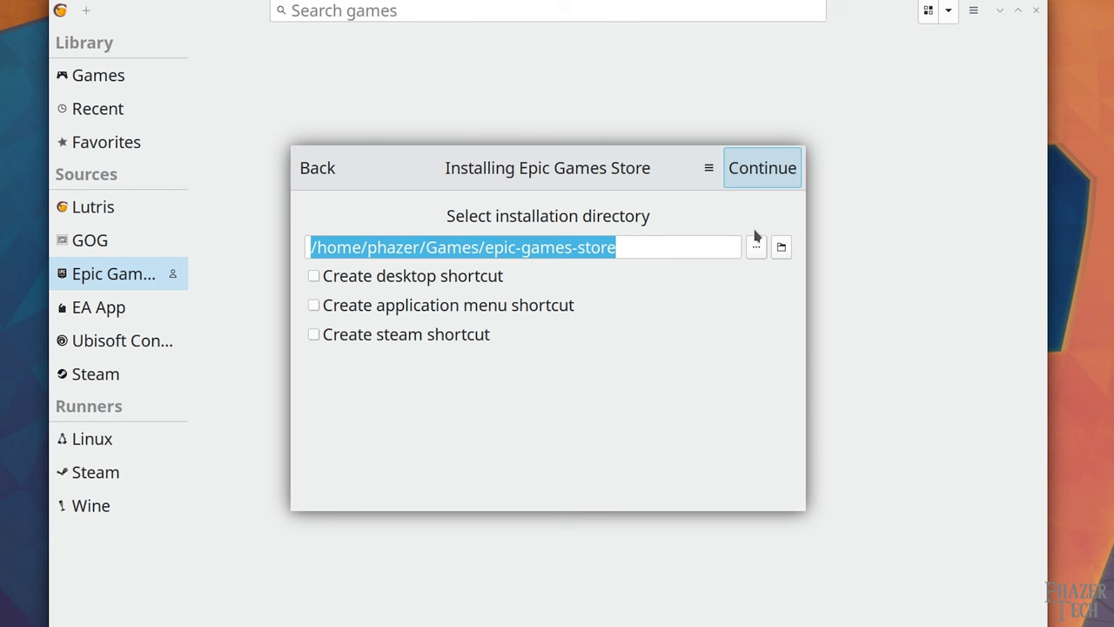
# Install the Epic Games Store in the default epic-games-store directory, and launch it to the email sign-in.
pyautogui.click(761, 173)
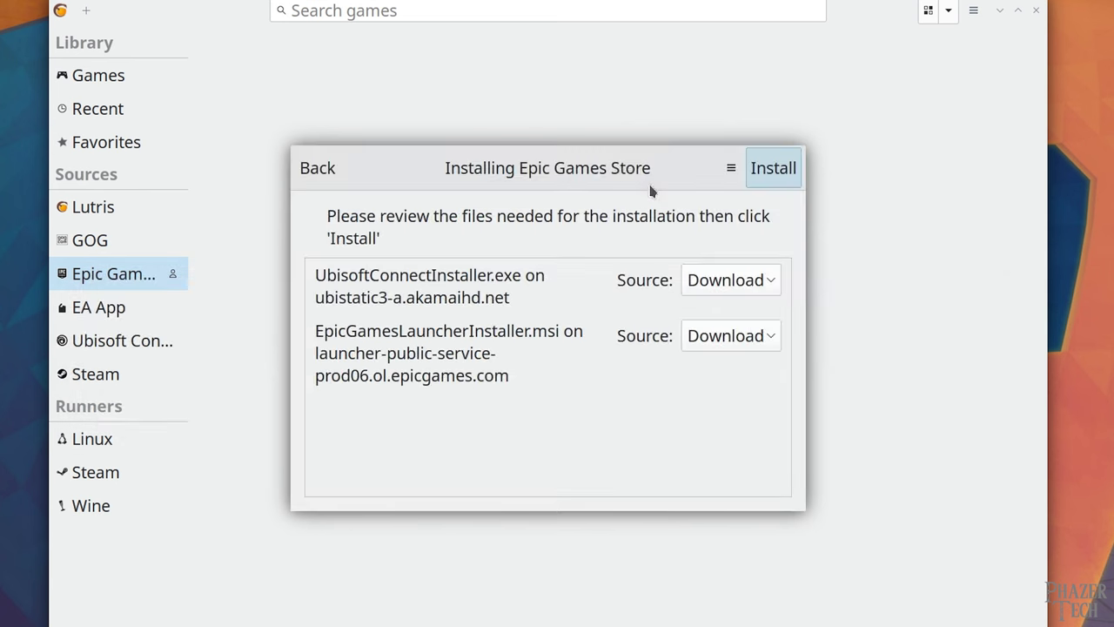
pyautogui.click(773, 169)
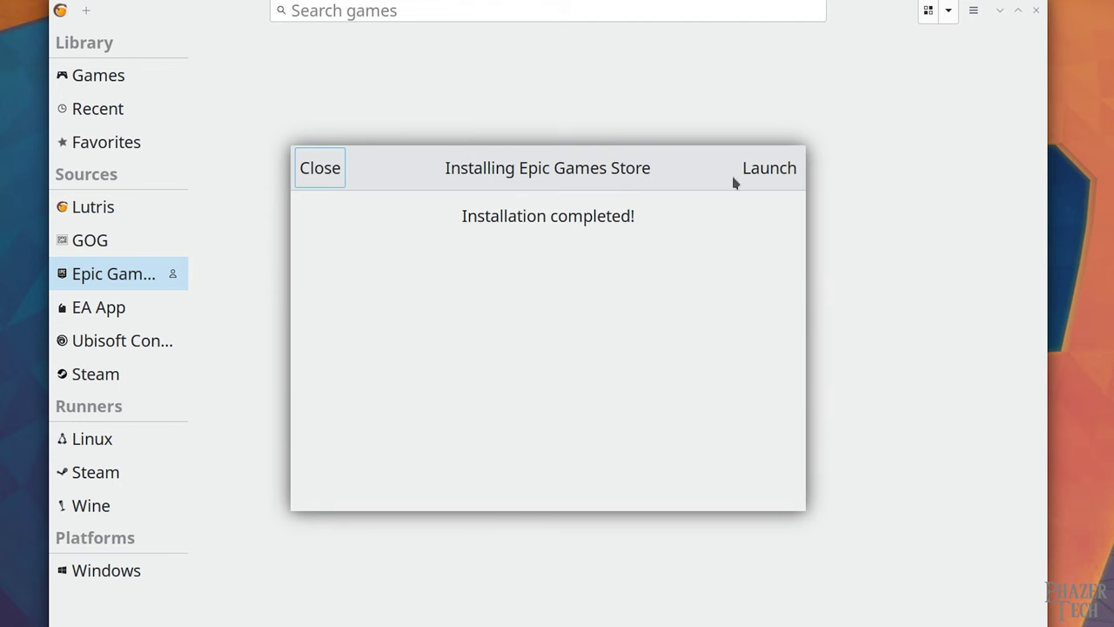
pyautogui.click(765, 168)
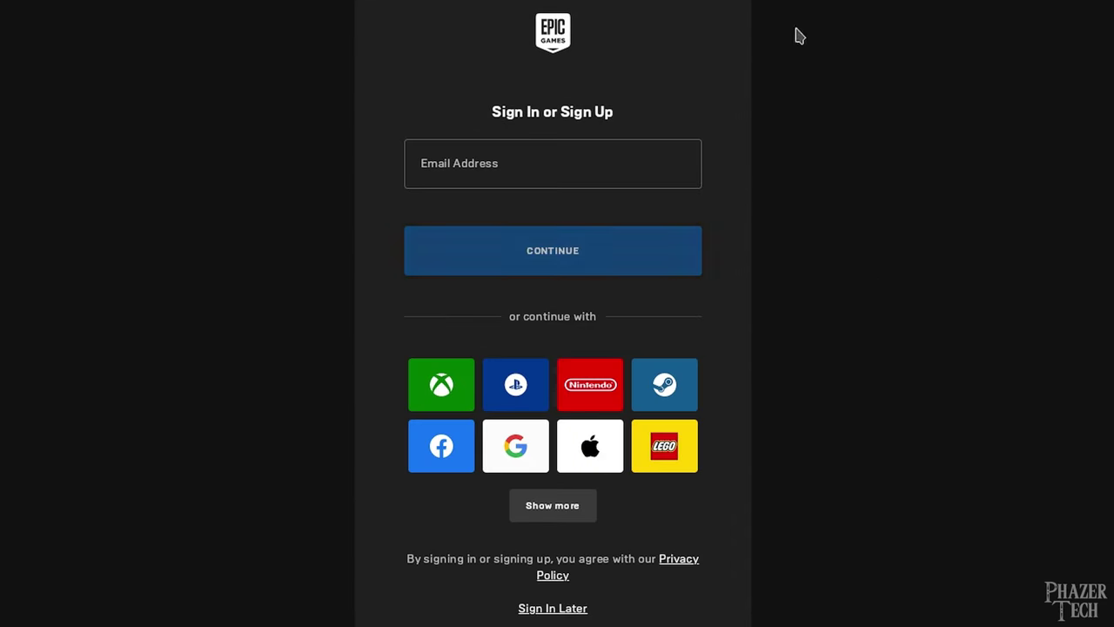
pyautogui.click(604, 169)
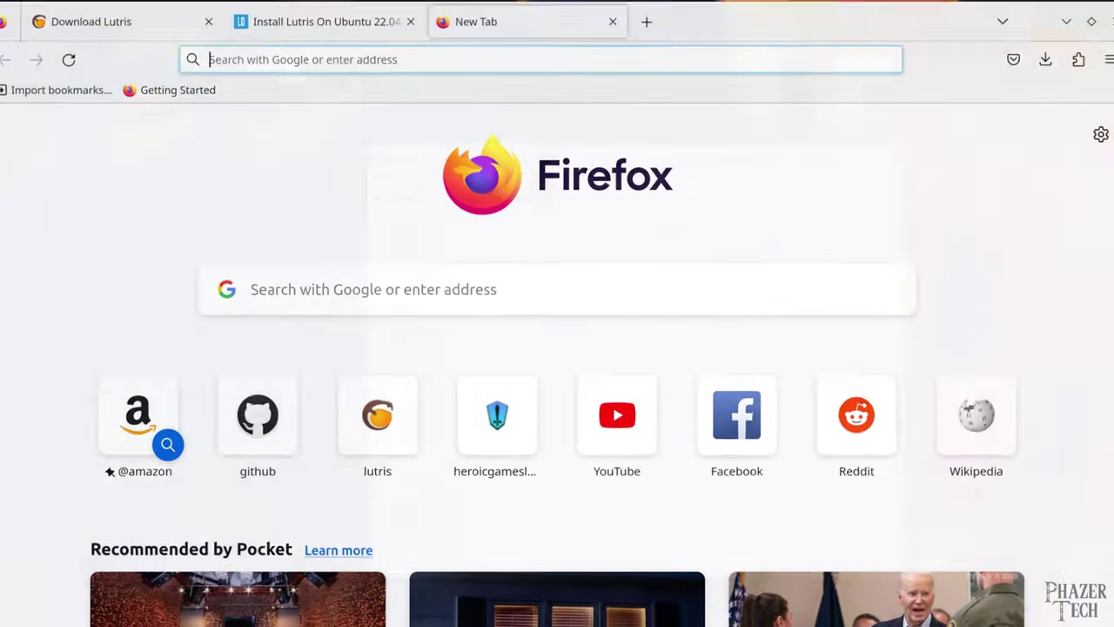
# In Firefox, search for "lutris starcraft 2" and open the StarCraft II page on lutris.net.
pyautogui.click(272, 261)
pyautogui.write('lutris starcr')
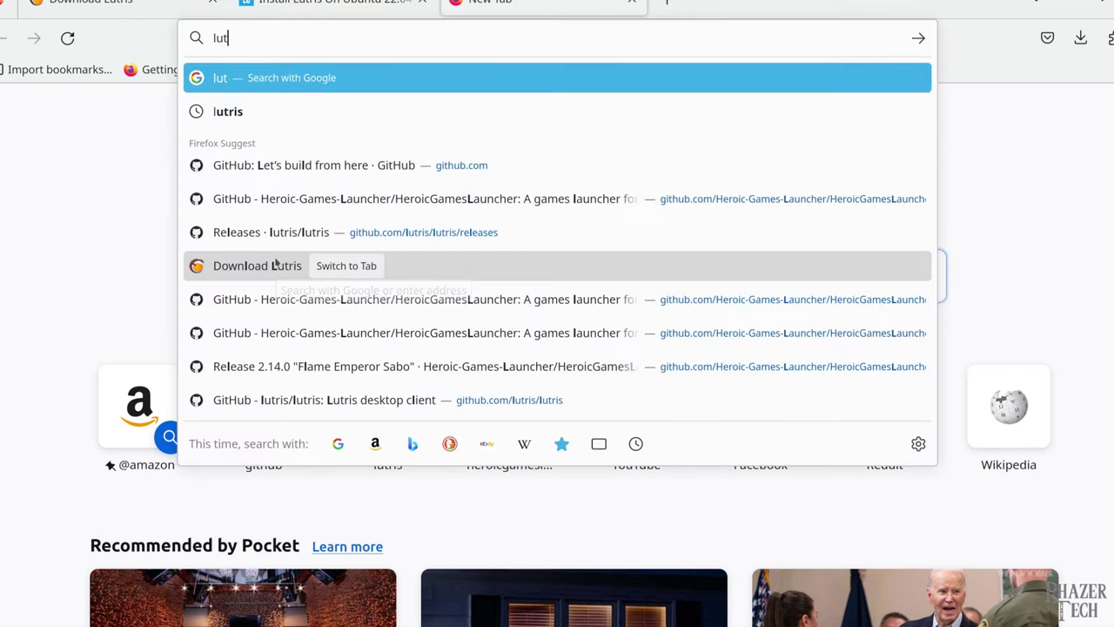
pyautogui.write('aft 2')
pyautogui.press('Return')
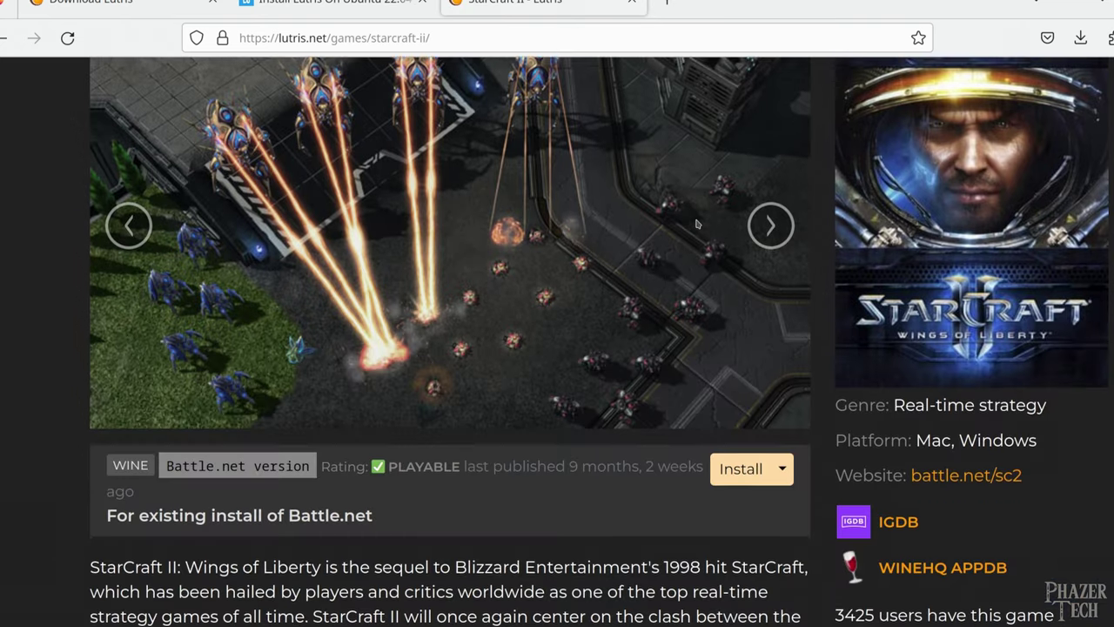
# Open the Battle.net version of StarCraft II from its web page in Lutris and start its installation.
pyautogui.click(735, 328)
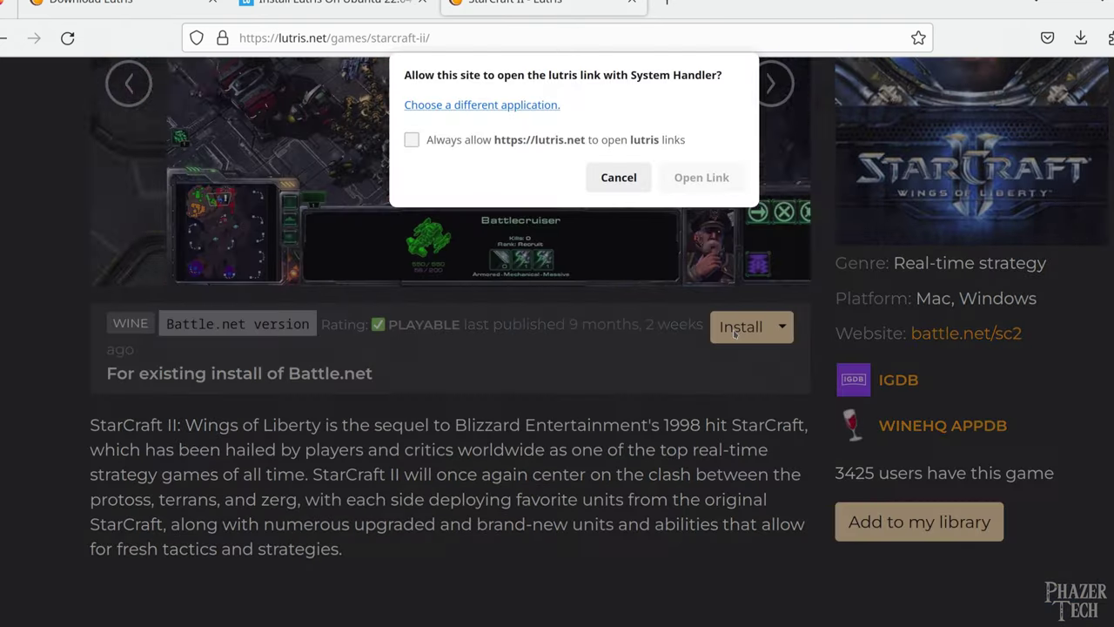
pyautogui.click(445, 148)
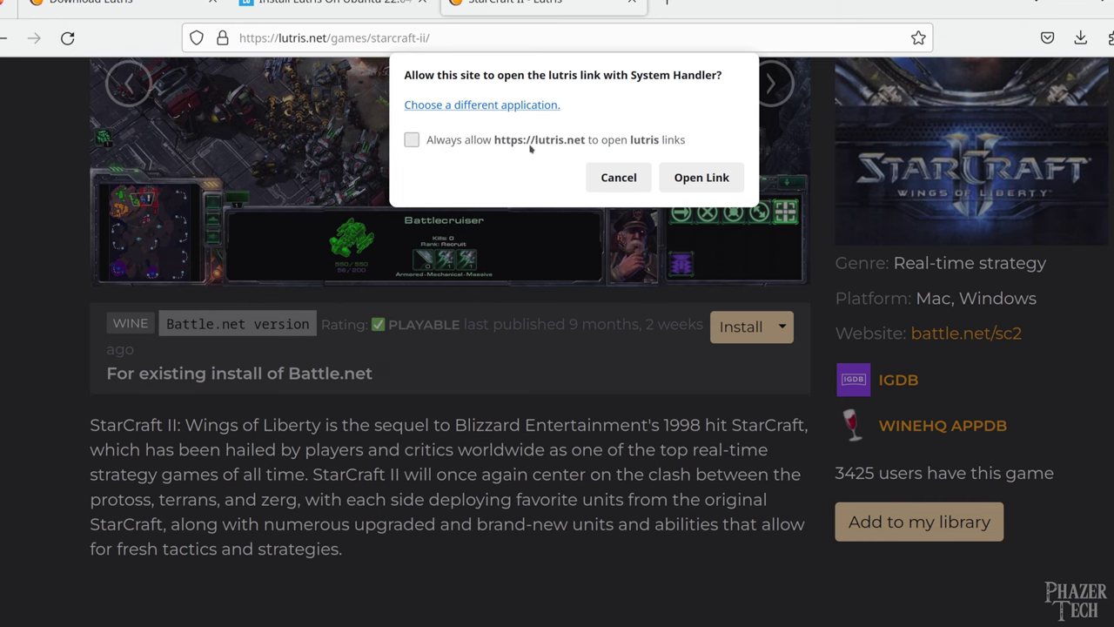
pyautogui.click(703, 177)
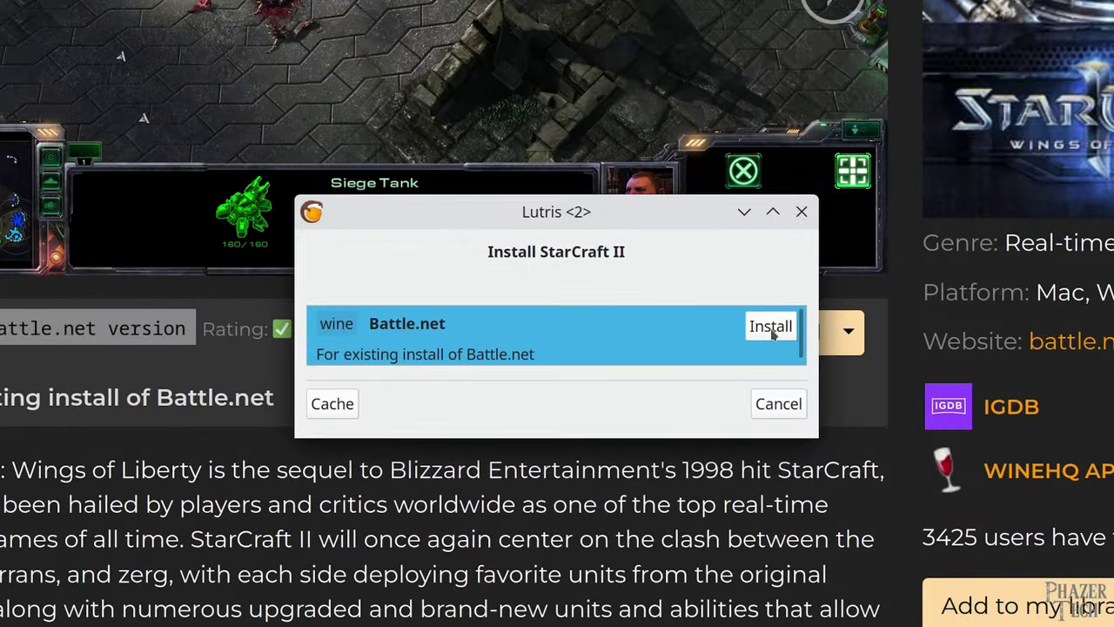
pyautogui.click(772, 335)
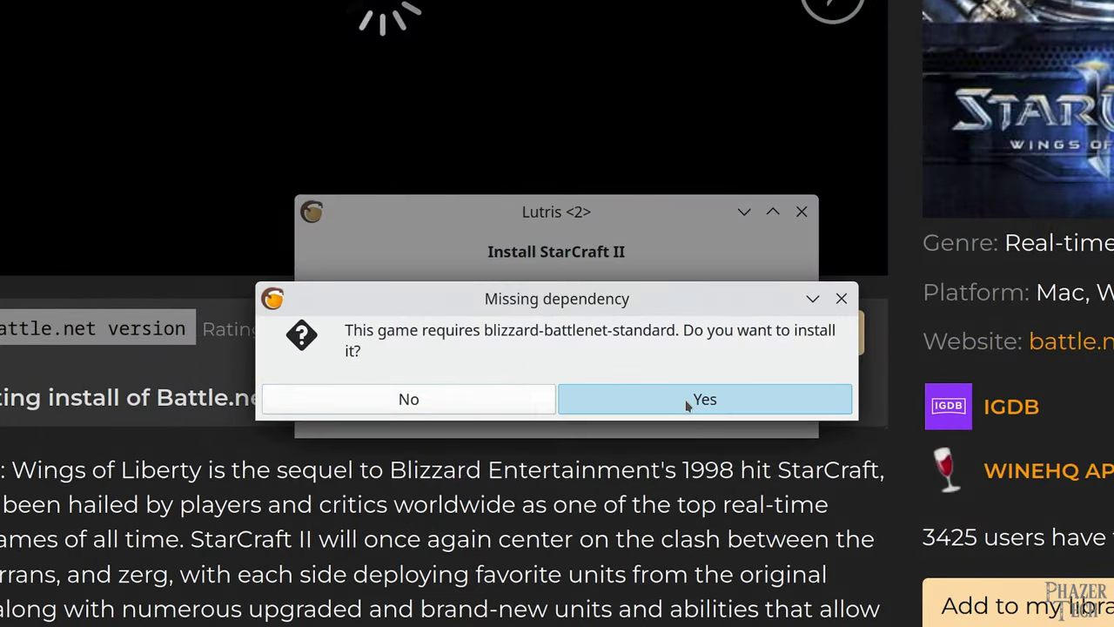
# Accept the missing blizzard-battlenet-standard dependency and start installing Blizzard Battle.net with the downloaded Battle.net-Setup.exe.
pyautogui.click(687, 405)
pyautogui.click(771, 494)
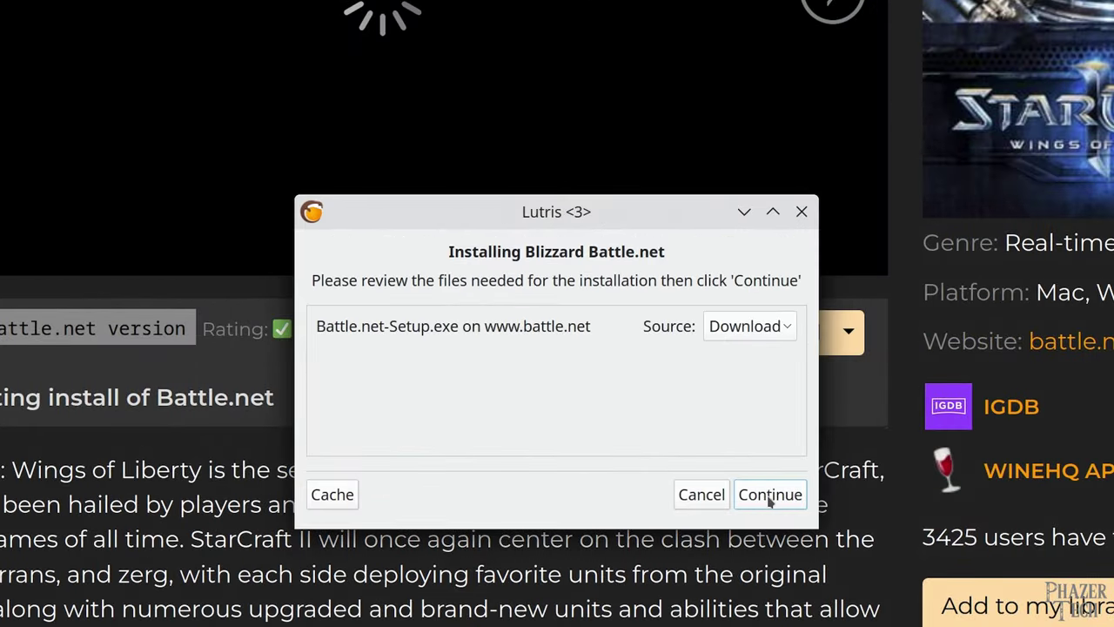
pyautogui.click(769, 496)
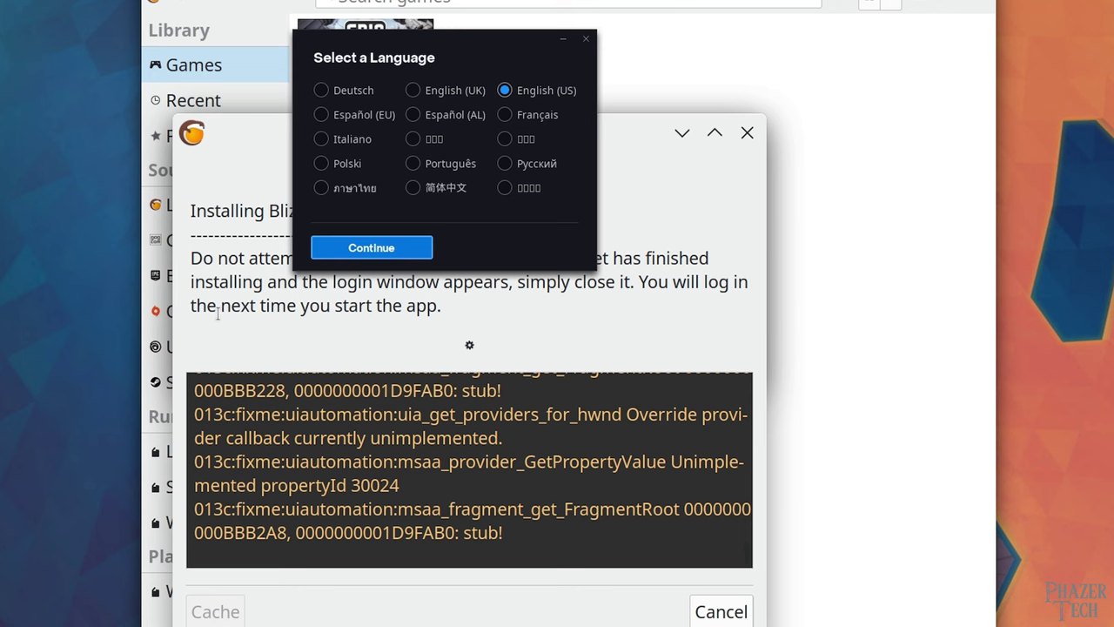
# Run the Battle.net setup in English (US) at the default location, with launching at computer start turned off.
pyautogui.click(373, 249)
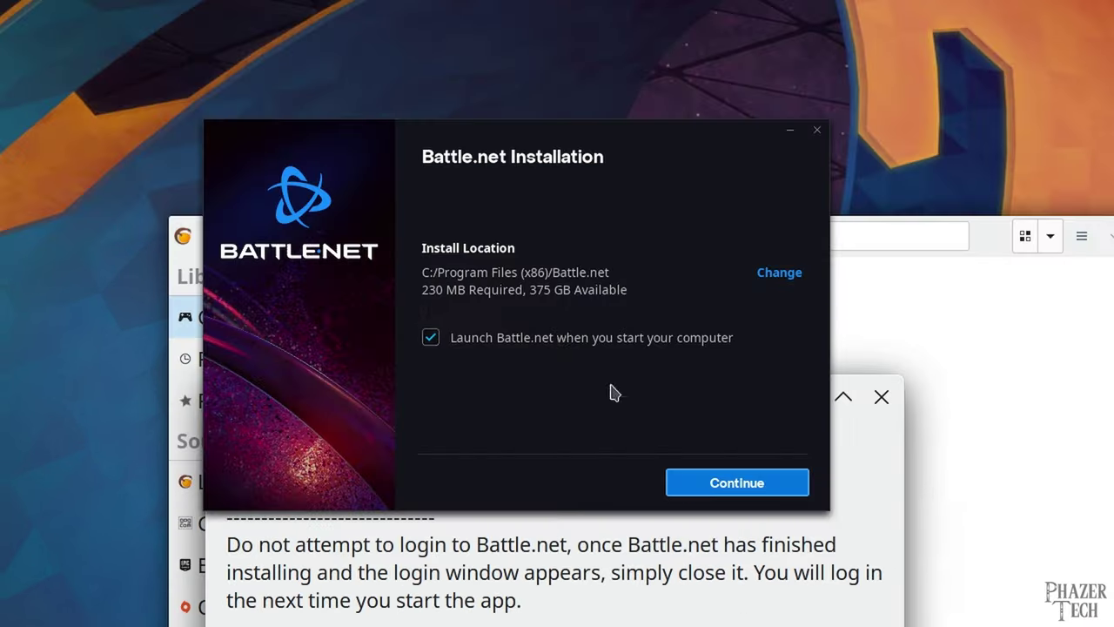
pyautogui.click(558, 338)
pyautogui.click(744, 481)
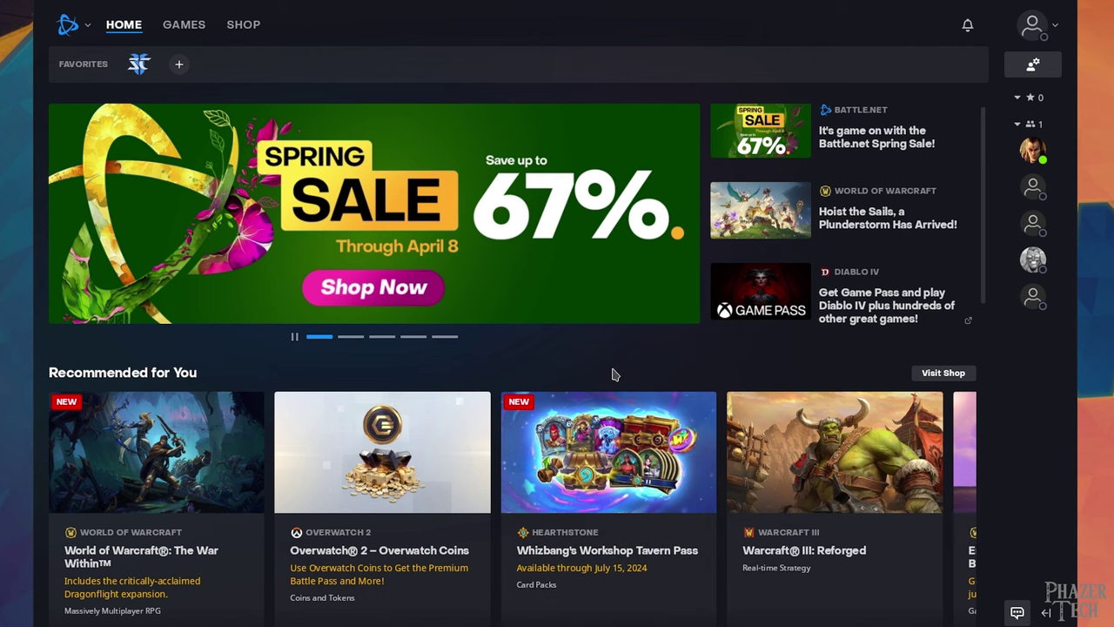
# Install StarCraft II from the Battle.net favorites with the default folder, language and shortcut options.
pyautogui.click(138, 63)
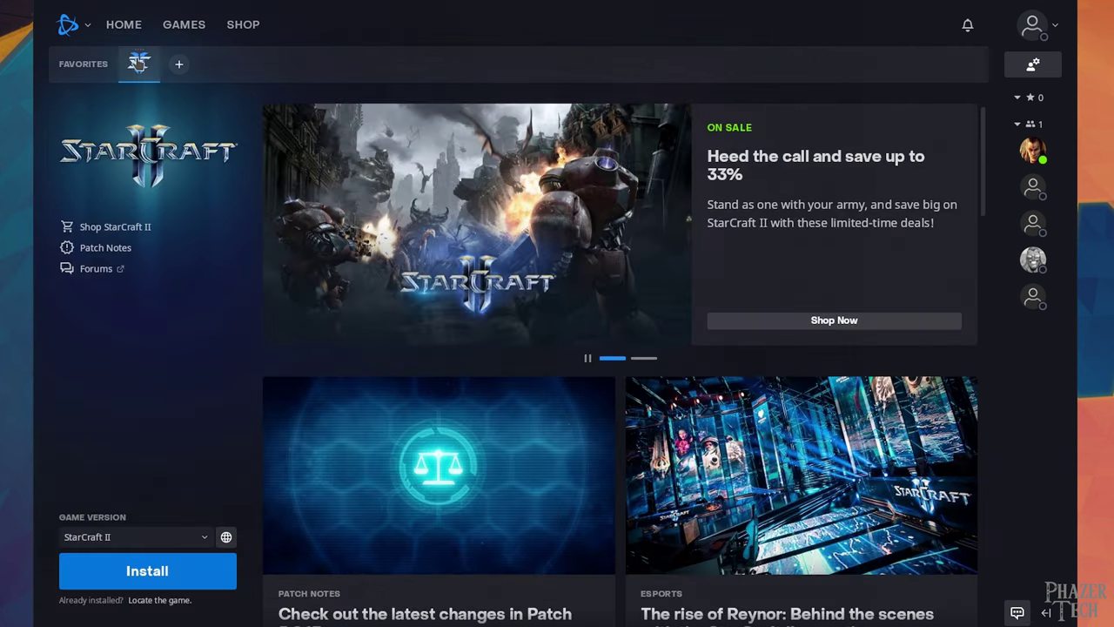
pyautogui.click(174, 569)
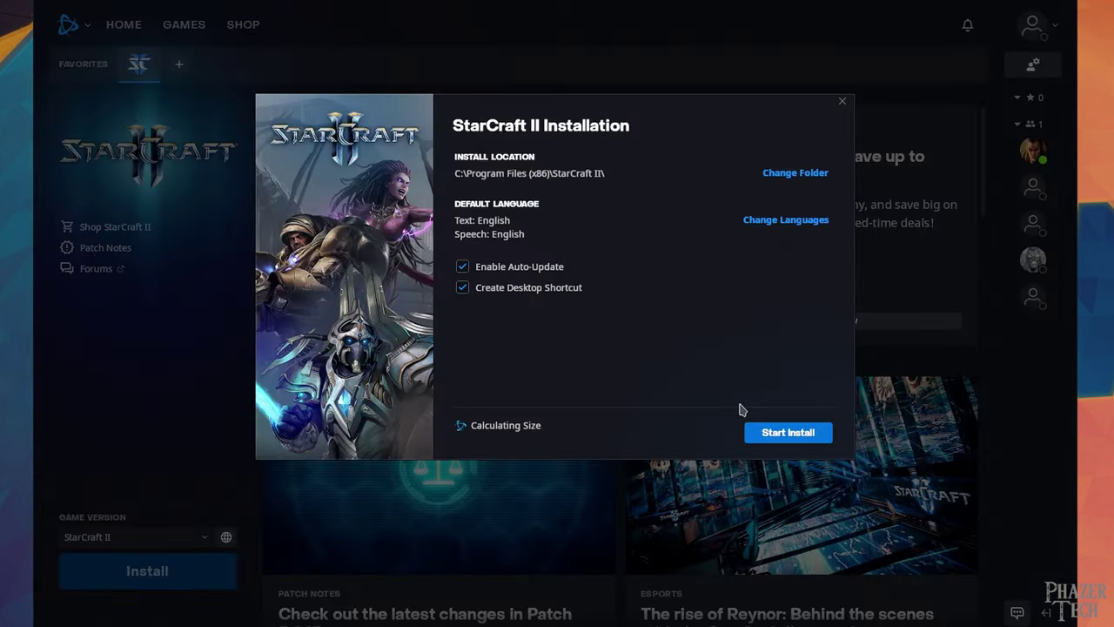
pyautogui.click(788, 432)
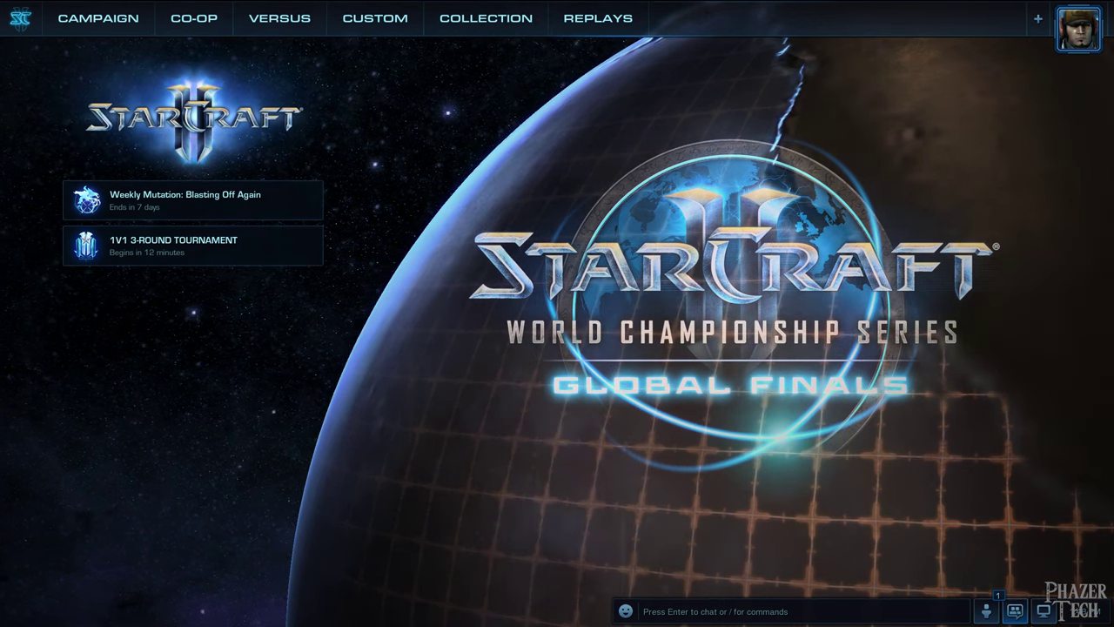
# Exit StarCraft II and close the Battle.net app.
pyautogui.press('Escape')
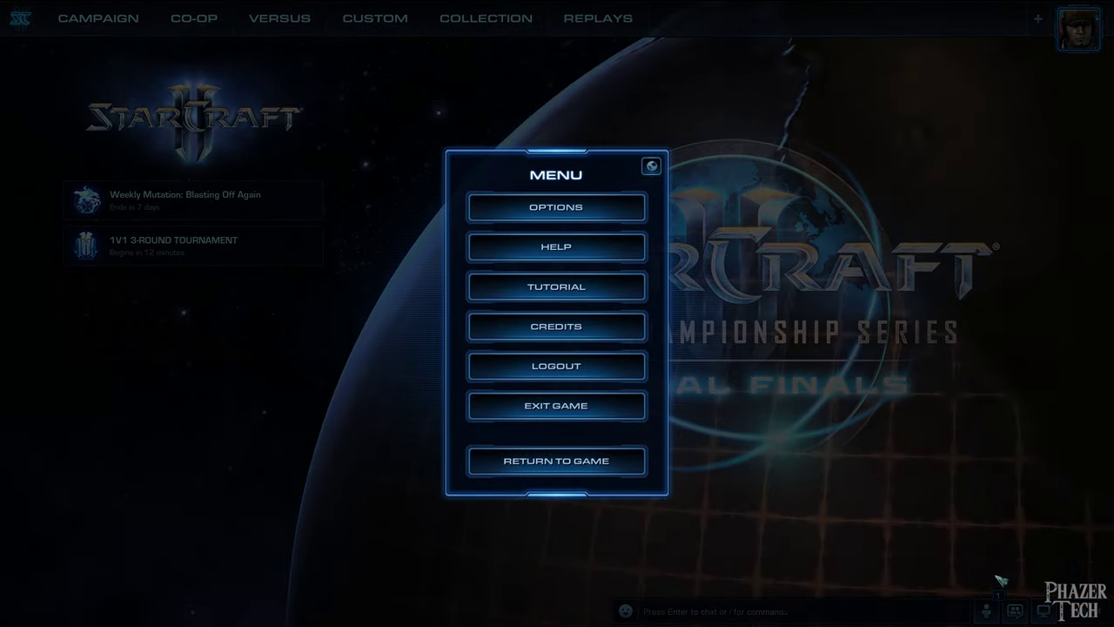
pyautogui.click(631, 418)
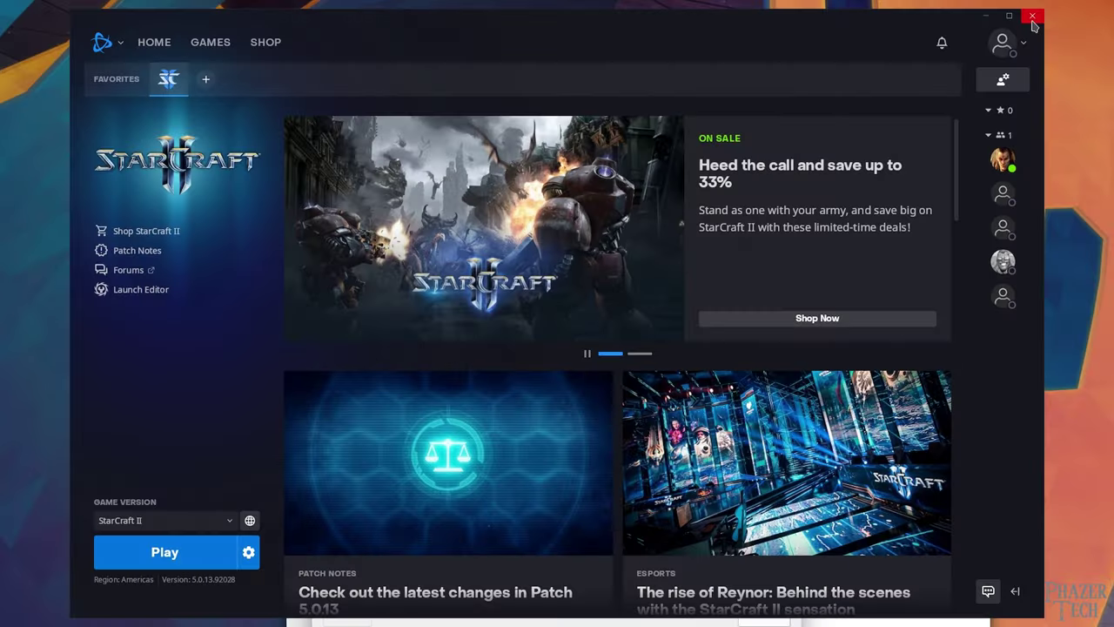
pyautogui.click(1032, 15)
pyautogui.click(529, 269)
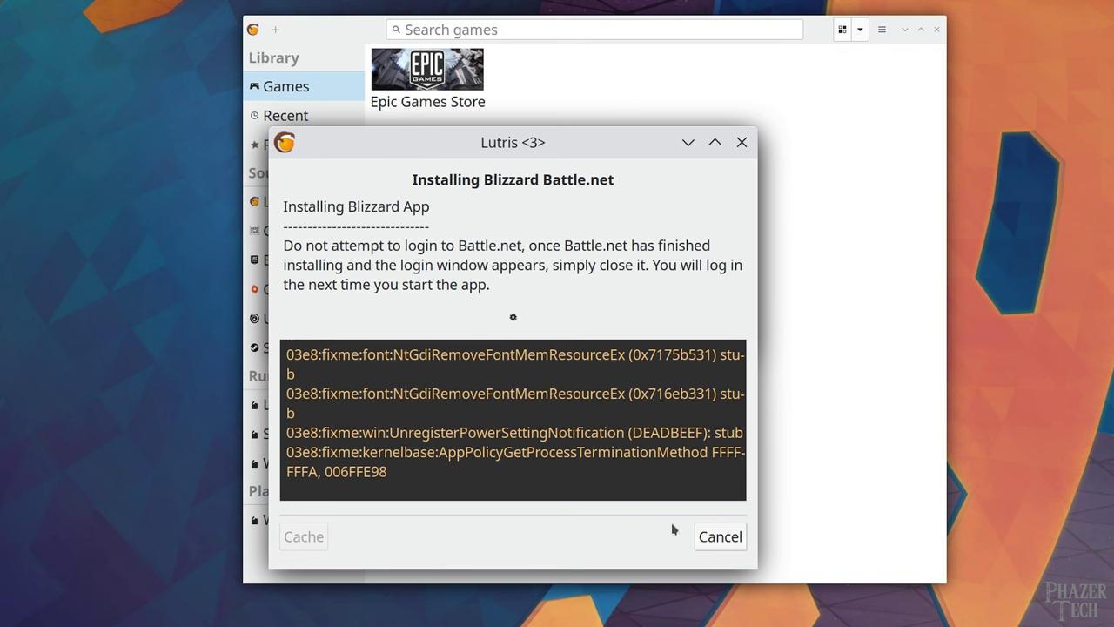
# Rearrange the overlapping Lutris installer windows and close the completed Blizzard Battle.net installer.
pyautogui.moveTo(644, 144); pyautogui.dragTo(792, 282)
pyautogui.click(687, 315)
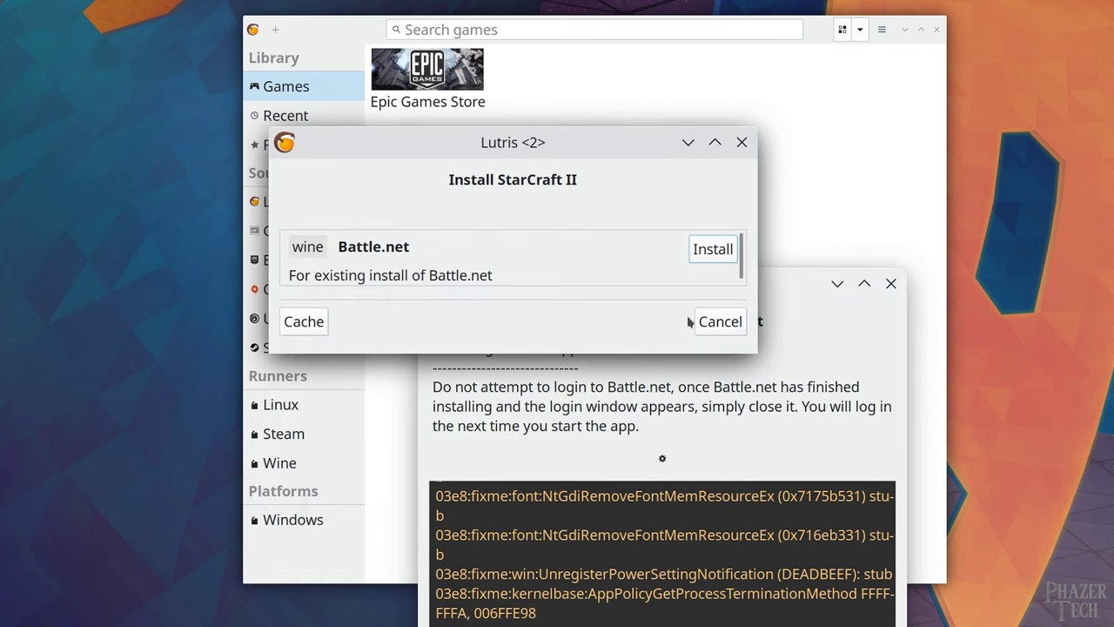
pyautogui.click(649, 269)
pyautogui.click(614, 405)
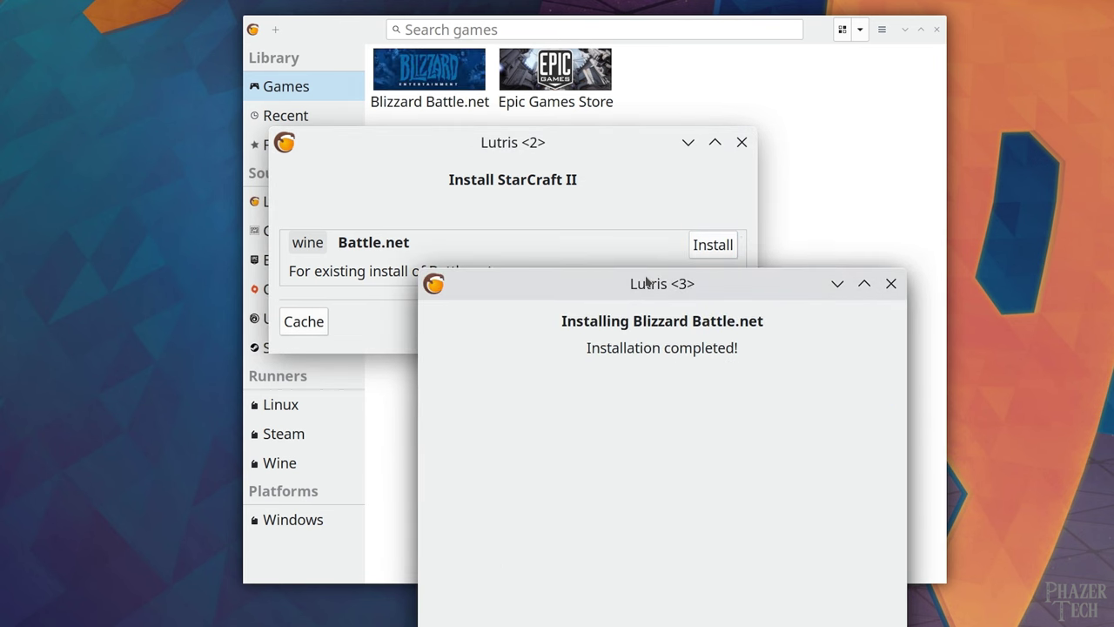
pyautogui.moveTo(646, 281); pyautogui.dragTo(578, 148)
pyautogui.click(809, 547)
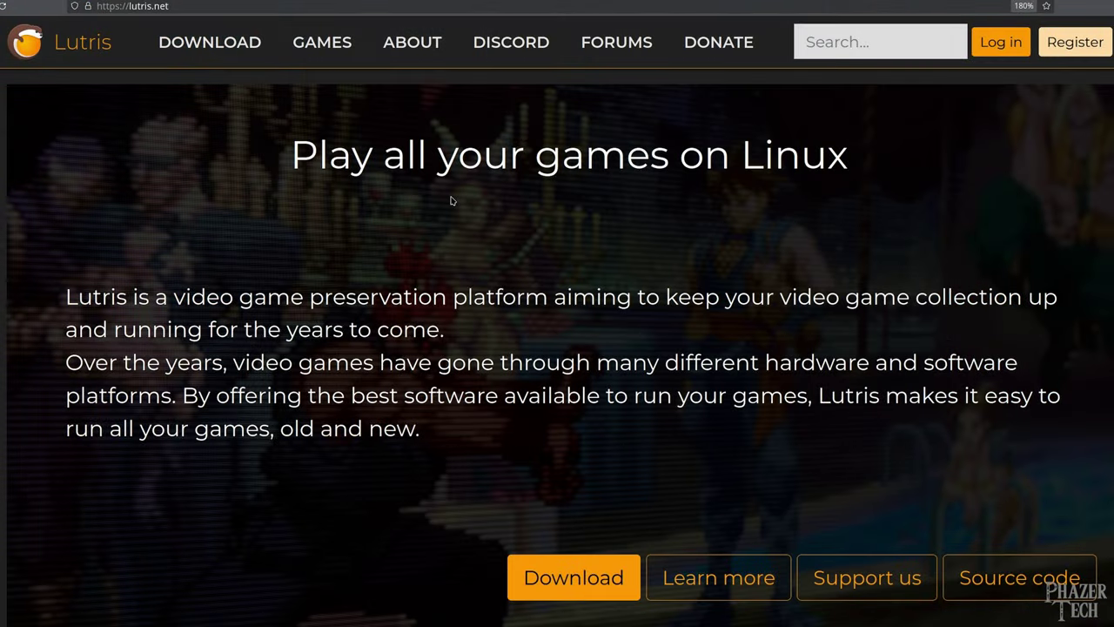
# Open the games catalogue on the lutris.net website and browse its list of games.
pyautogui.click(306, 40)
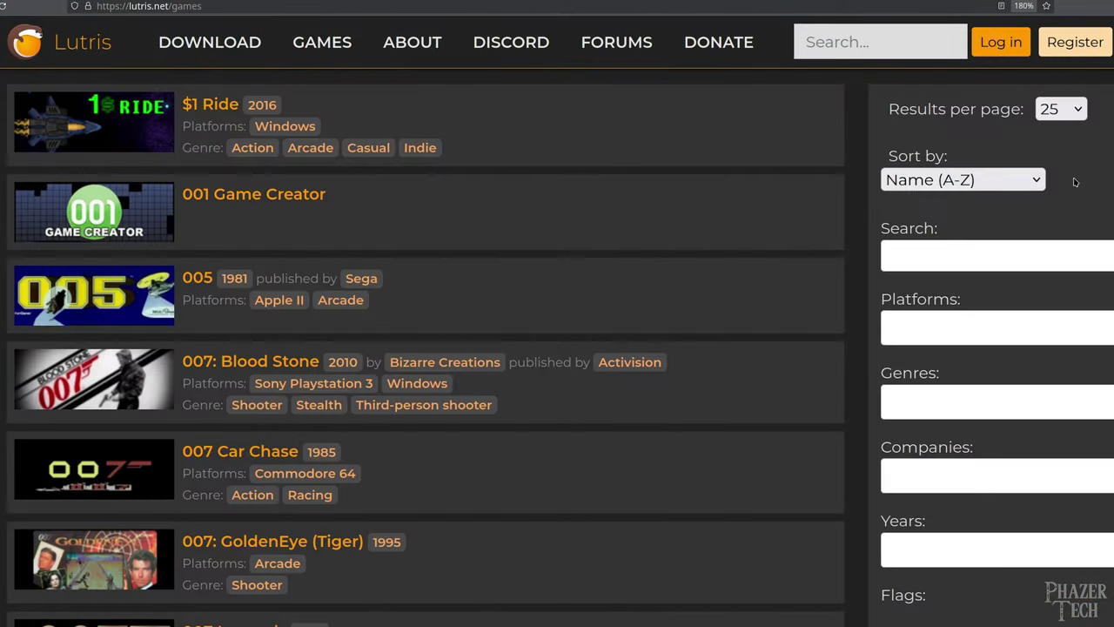
pyautogui.scroll(-7, 557, 320)
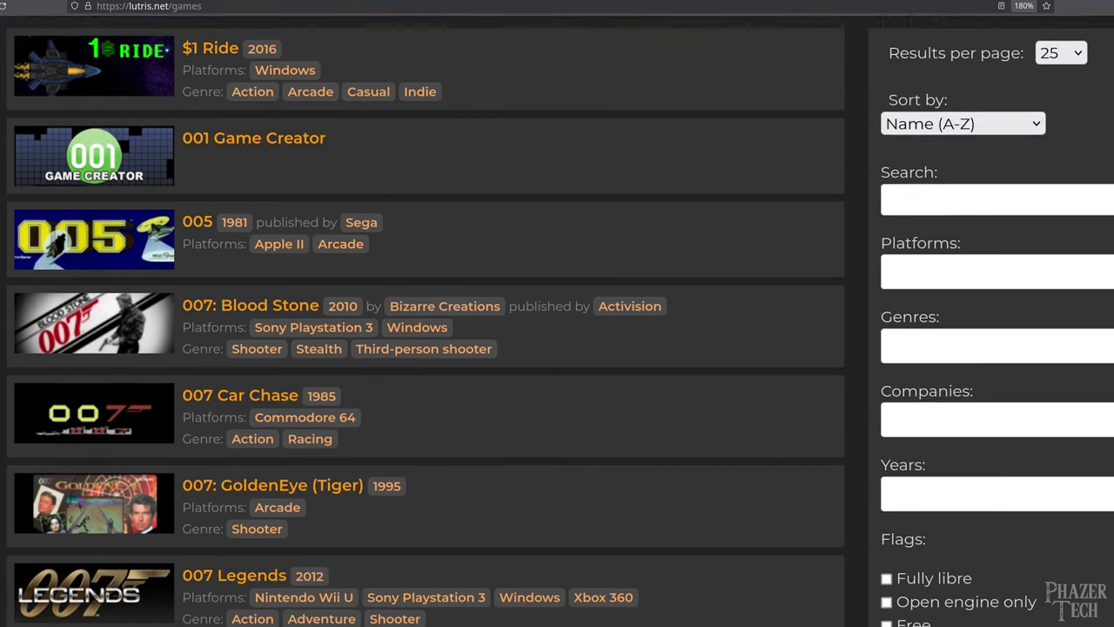
pyautogui.scroll(-5, 426, 322)
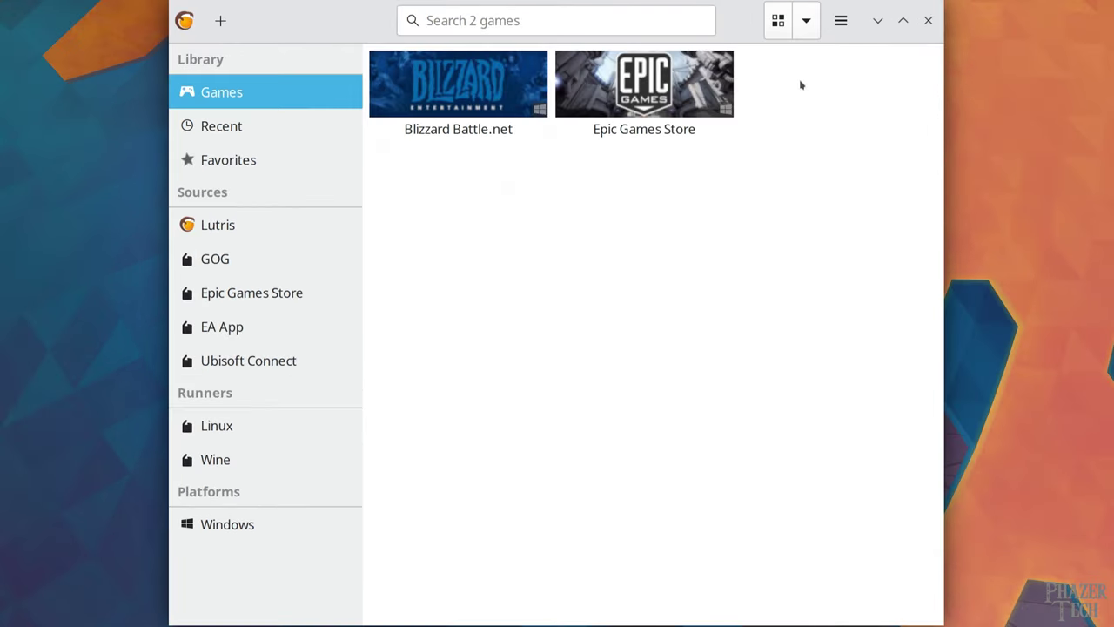
# In the Lutris preferences, open the Wine runner's configuration and show the choices for its Wine version.
pyautogui.click(844, 22)
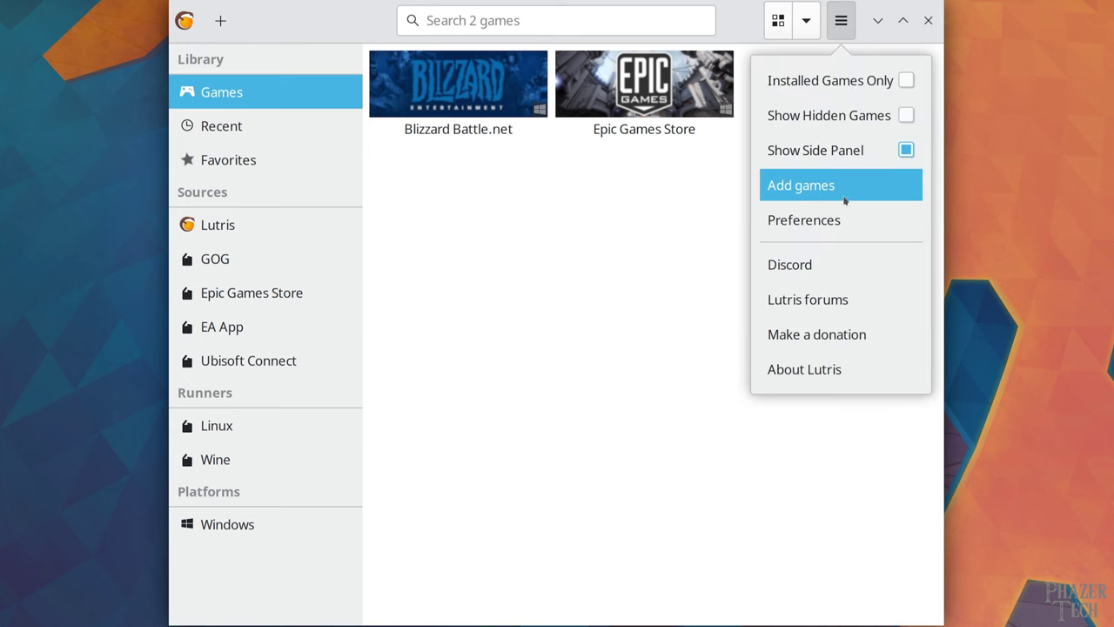
pyautogui.click(840, 221)
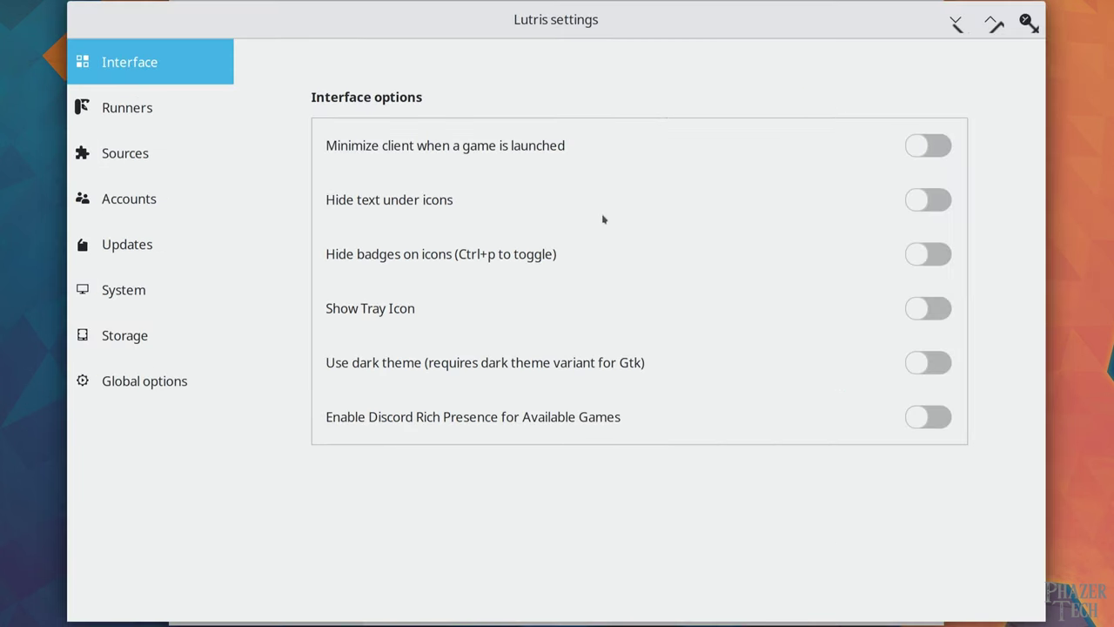
pyautogui.click(208, 117)
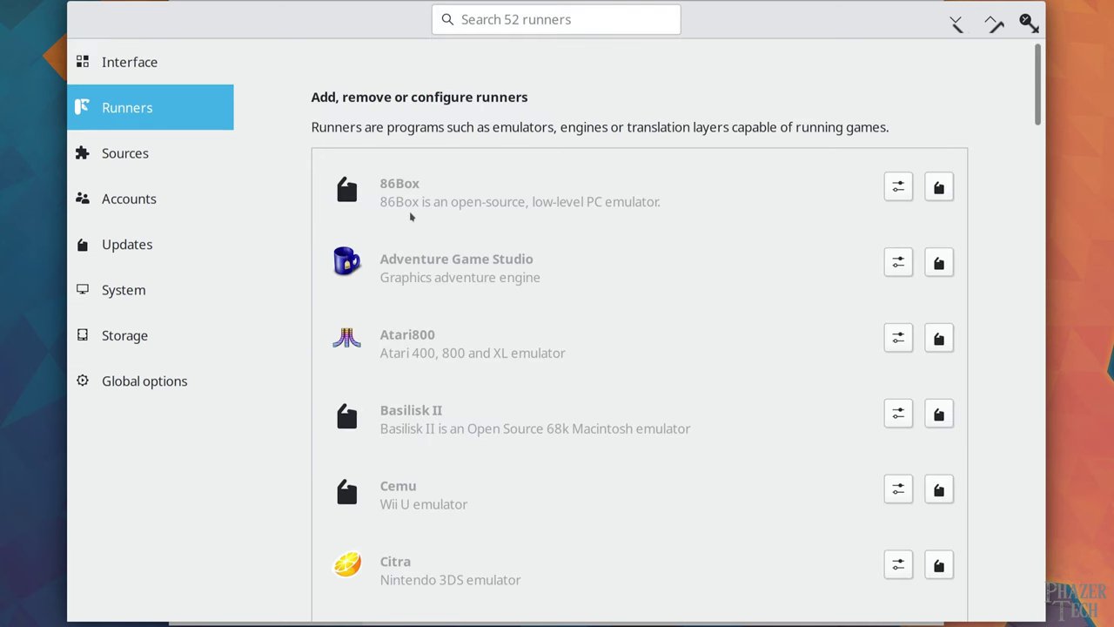
pyautogui.scroll(-10, 408, 208)
pyautogui.scroll(-20, 412, 216)
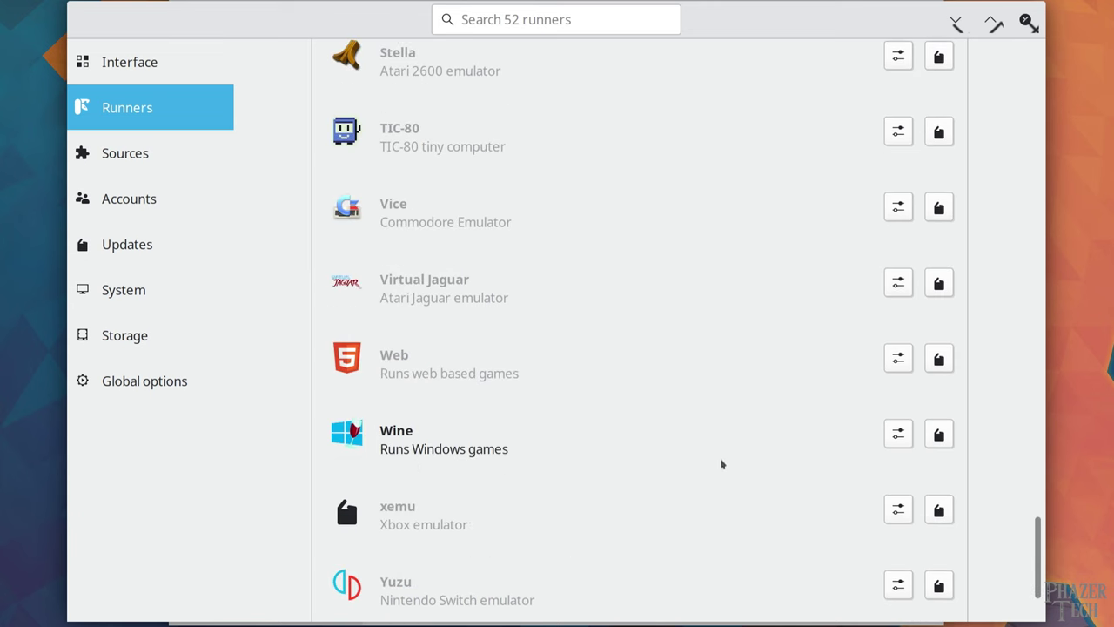
pyautogui.click(899, 432)
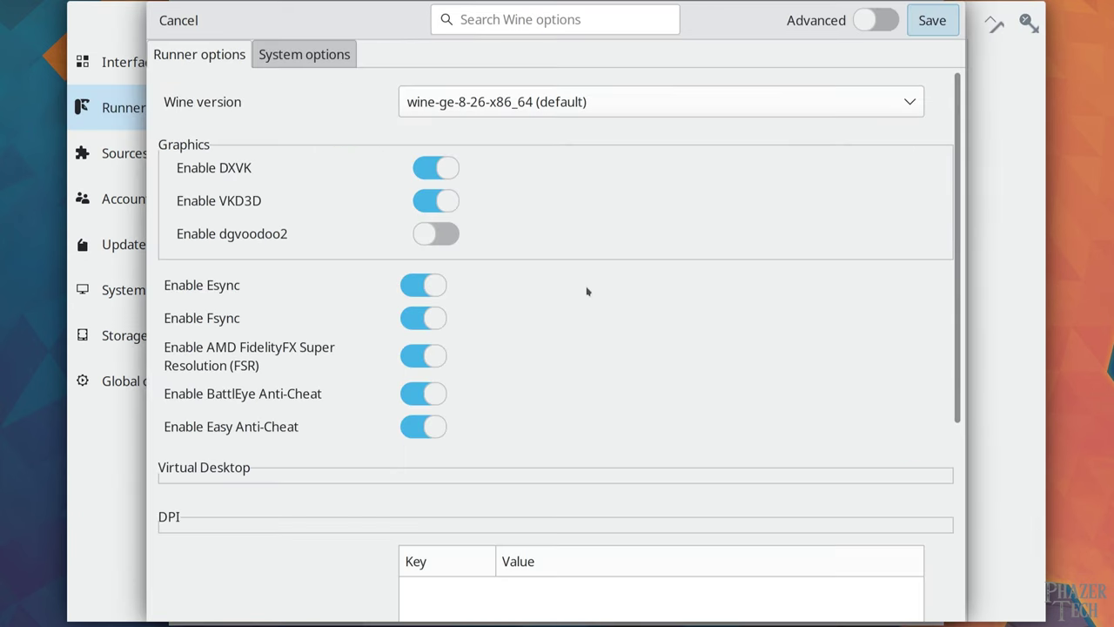
pyautogui.click(726, 105)
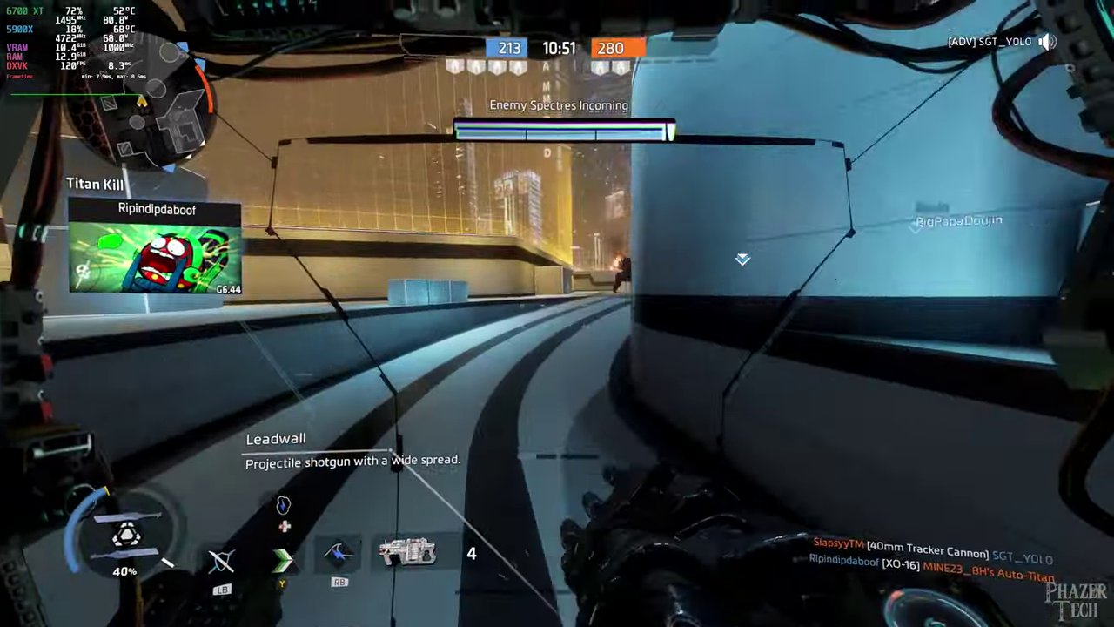
pyautogui.press('g')
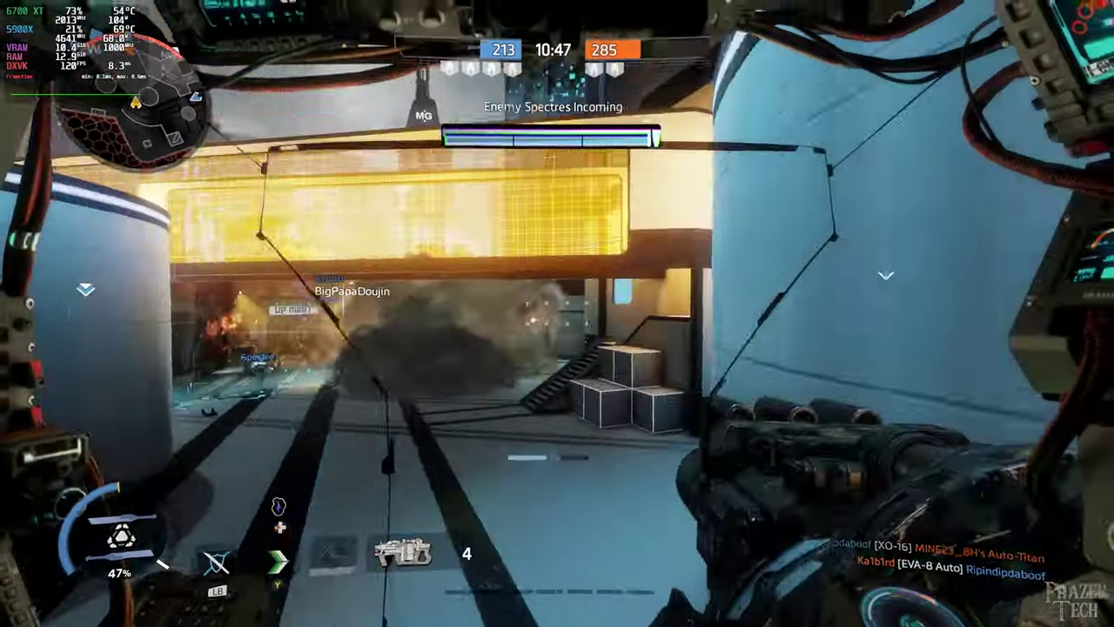
pyautogui.click(557, 313)
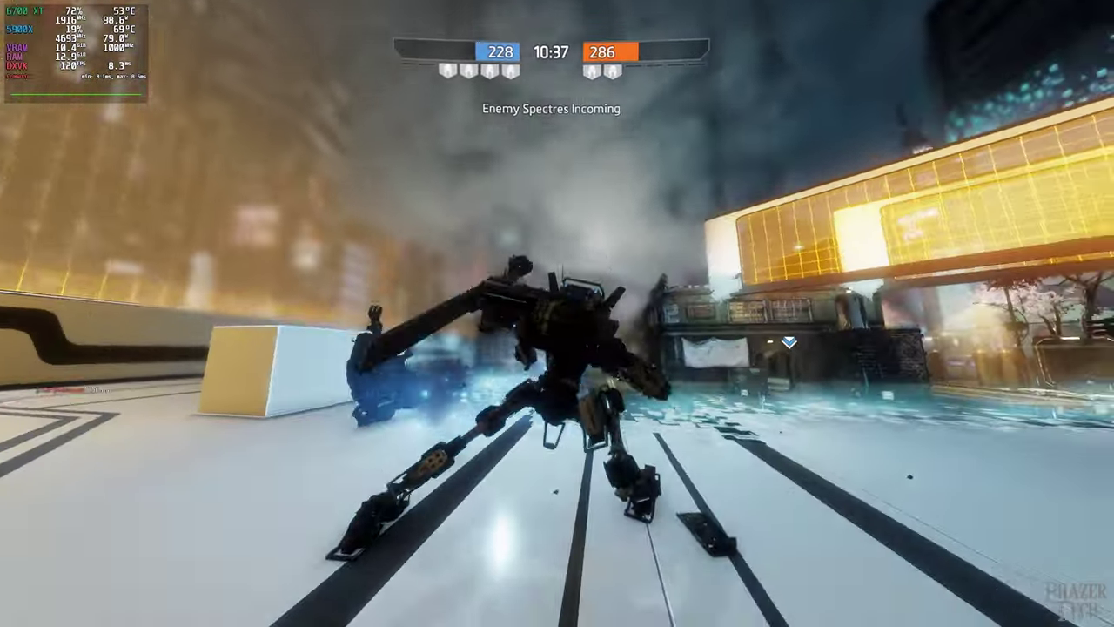
pyautogui.press('v')
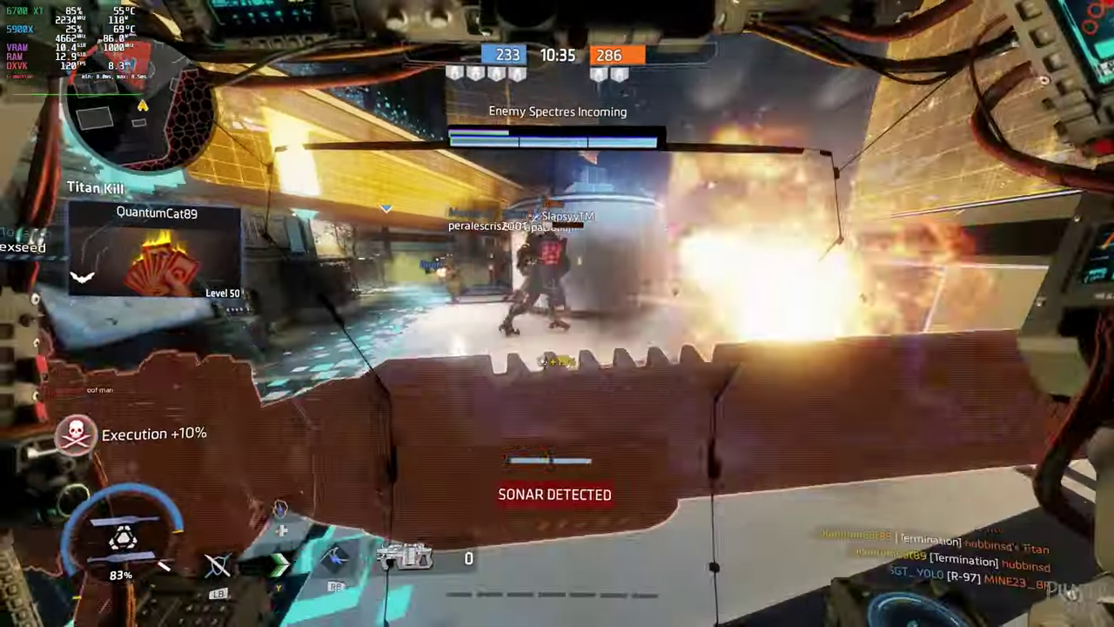